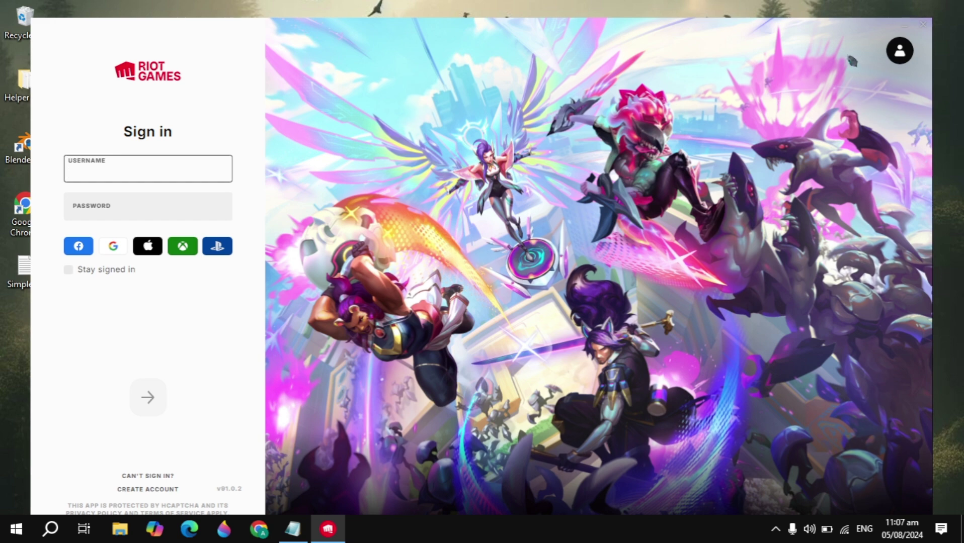
Minimise the Riot Client sign-in window so the desktop shows.
{"action": "left_click", "coordinate": [904, 26]}
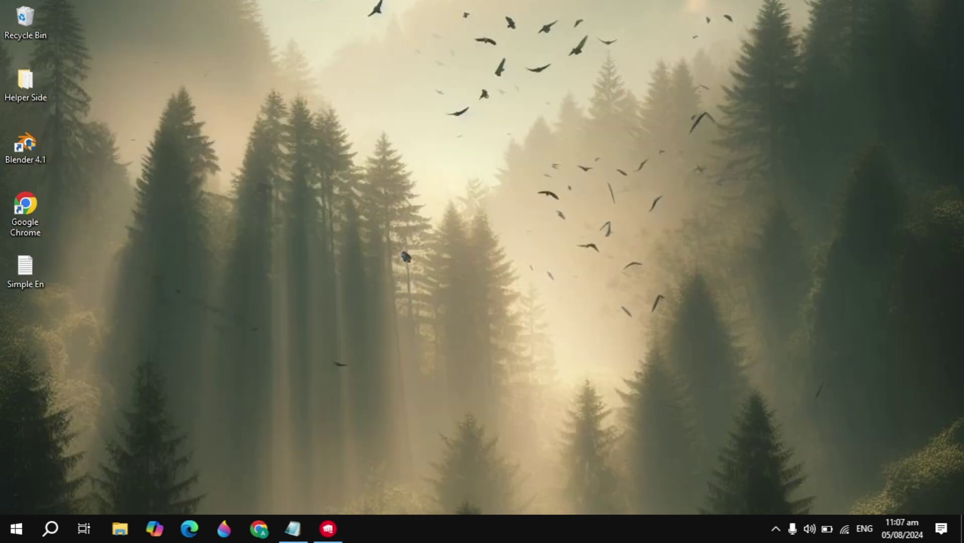
Launch Task Manager from the taskbar menu and scroll through the Processes list.
{"action": "right_click", "coordinate": [446, 540]}
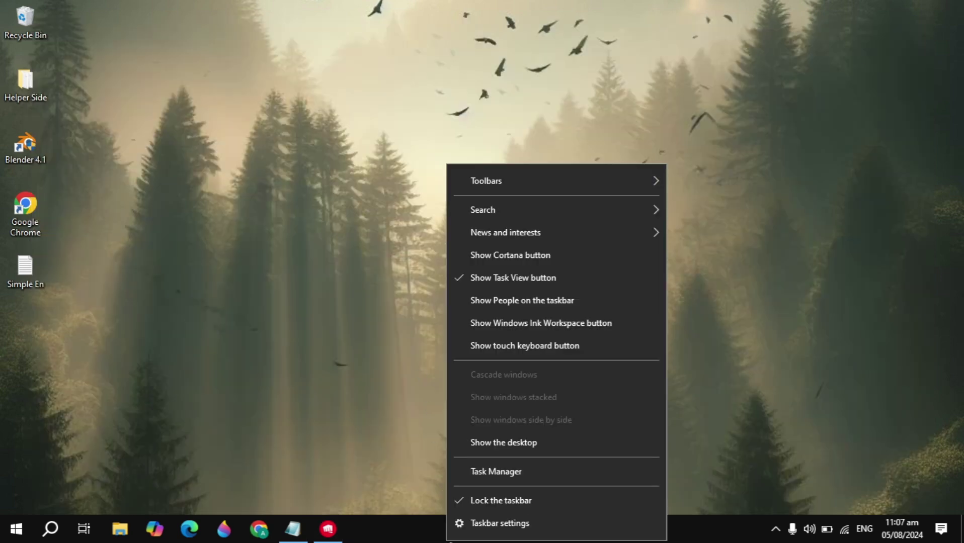
{"action": "left_click", "coordinate": [542, 475]}
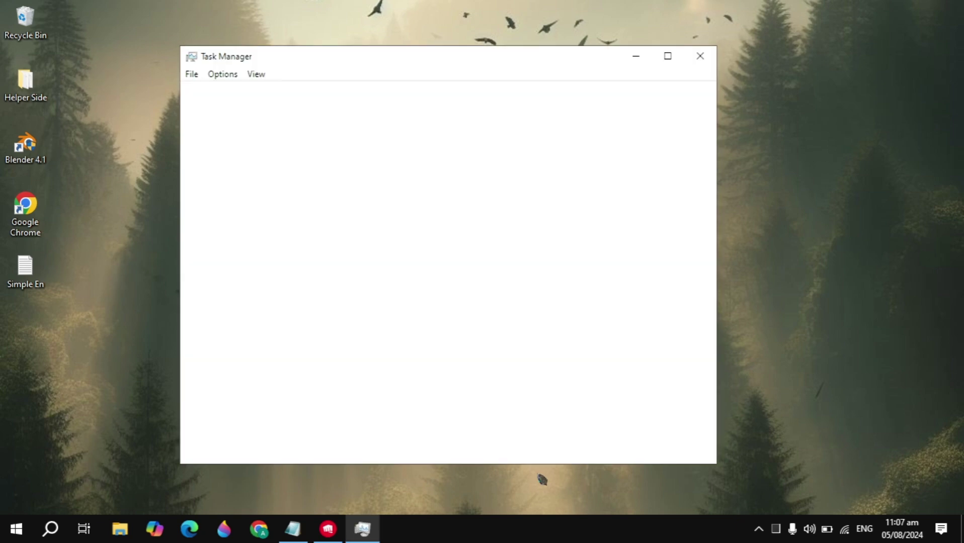
{"action": "scroll", "coordinate": [262, 277], "scroll_direction": "down", "scroll_amount": 3}
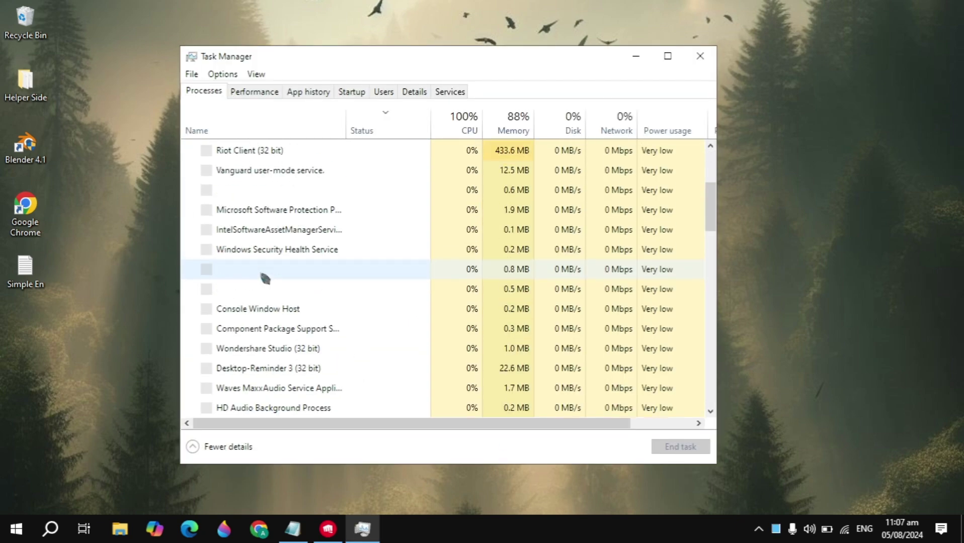
{"action": "scroll", "coordinate": [319, 310], "scroll_direction": "down", "scroll_amount": 3}
{"action": "scroll", "coordinate": [318, 308], "scroll_direction": "up", "scroll_amount": 3}
{"action": "scroll", "coordinate": [319, 309], "scroll_direction": "up", "scroll_amount": 4}
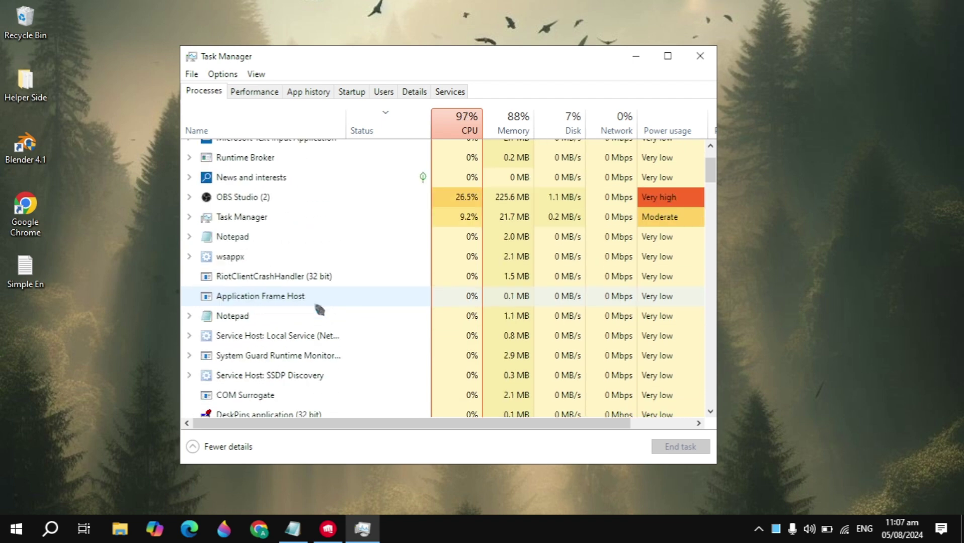
{"action": "scroll", "coordinate": [318, 309], "scroll_direction": "up", "scroll_amount": 1}
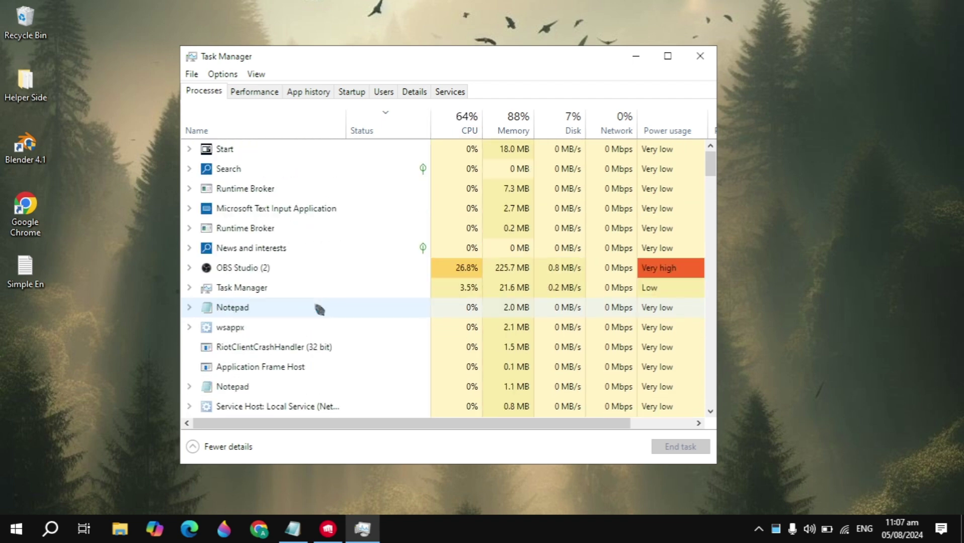
{"action": "scroll", "coordinate": [320, 309], "scroll_direction": "down", "scroll_amount": 7}
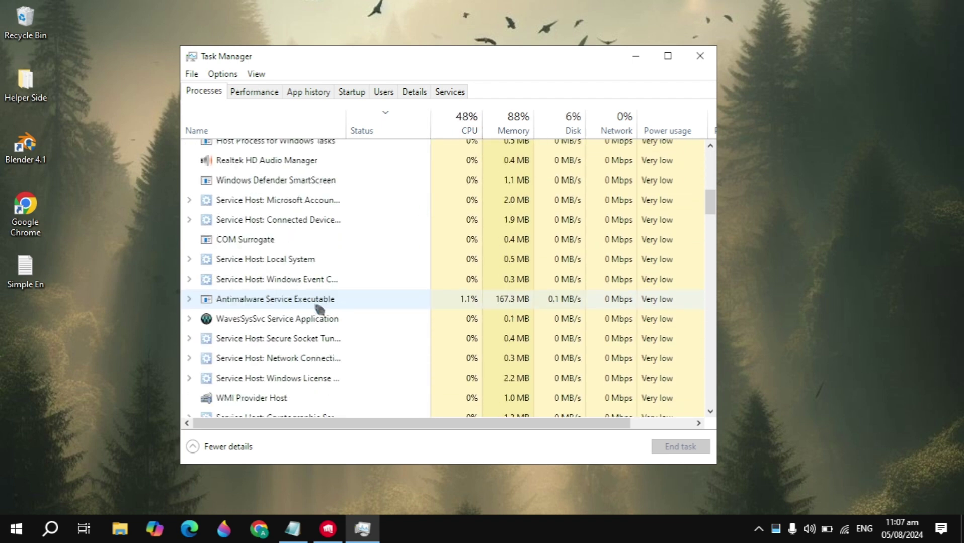
{"action": "scroll", "coordinate": [319, 308], "scroll_direction": "down", "scroll_amount": 1}
Check the WavesSysSvc process's actions without ending it, then view the Startup tab.
{"action": "left_click", "coordinate": [301, 291]}
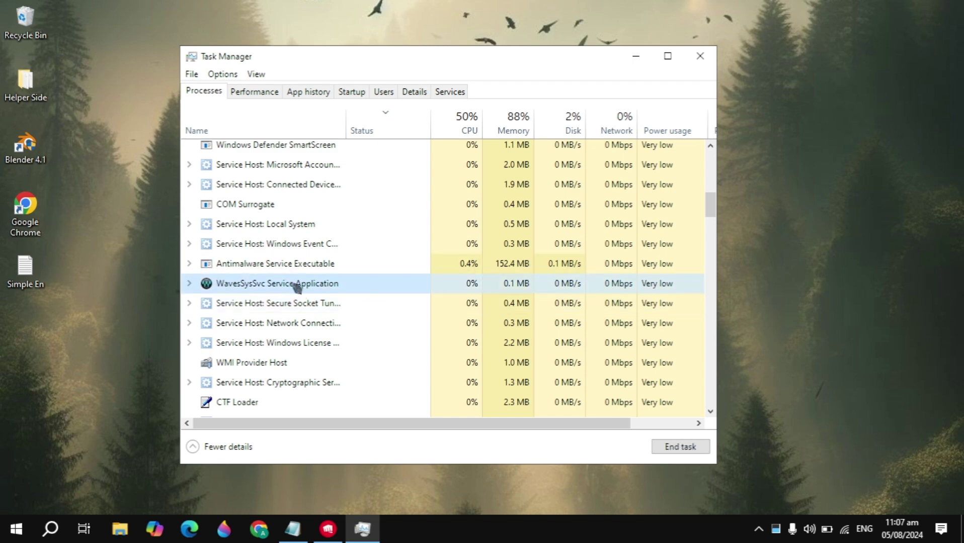
{"action": "right_click", "coordinate": [297, 288]}
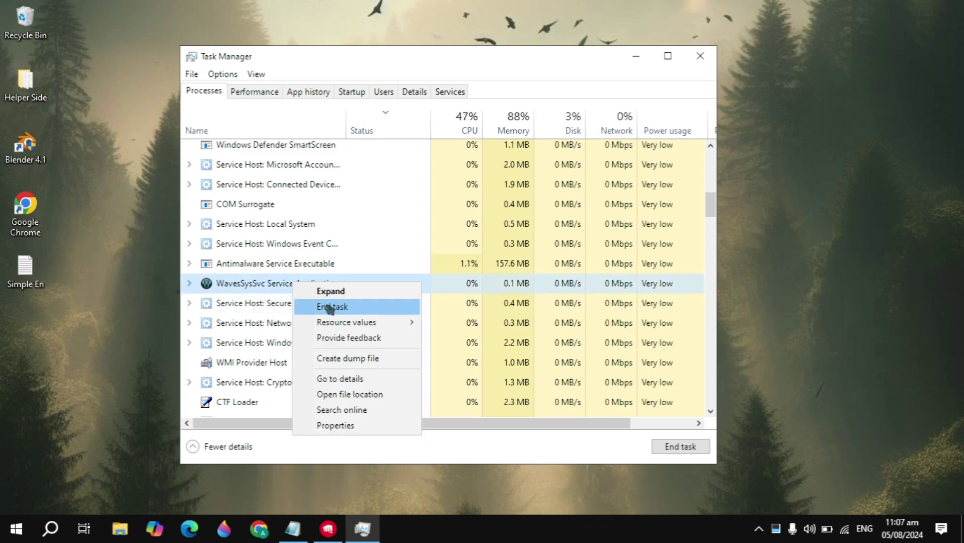
{"action": "left_click", "coordinate": [260, 289]}
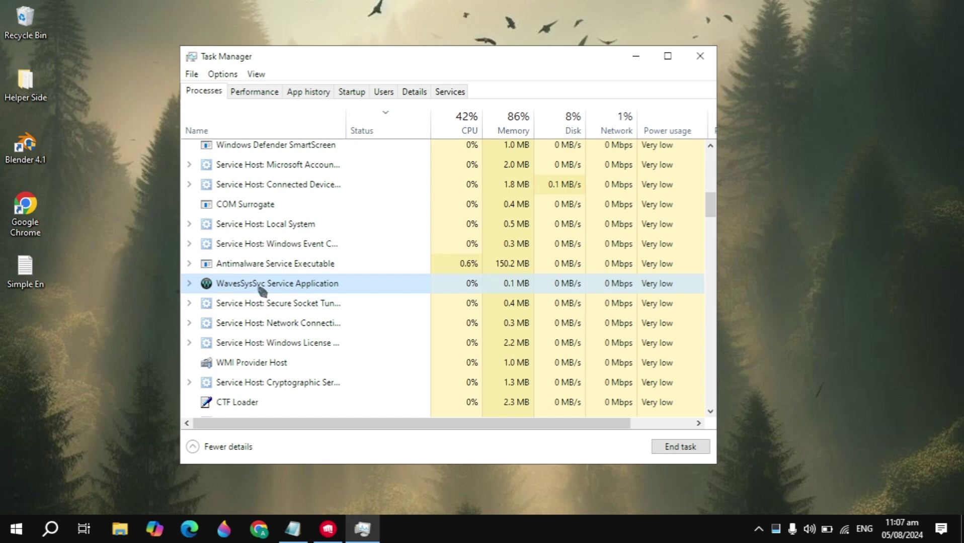
{"action": "left_click", "coordinate": [352, 93]}
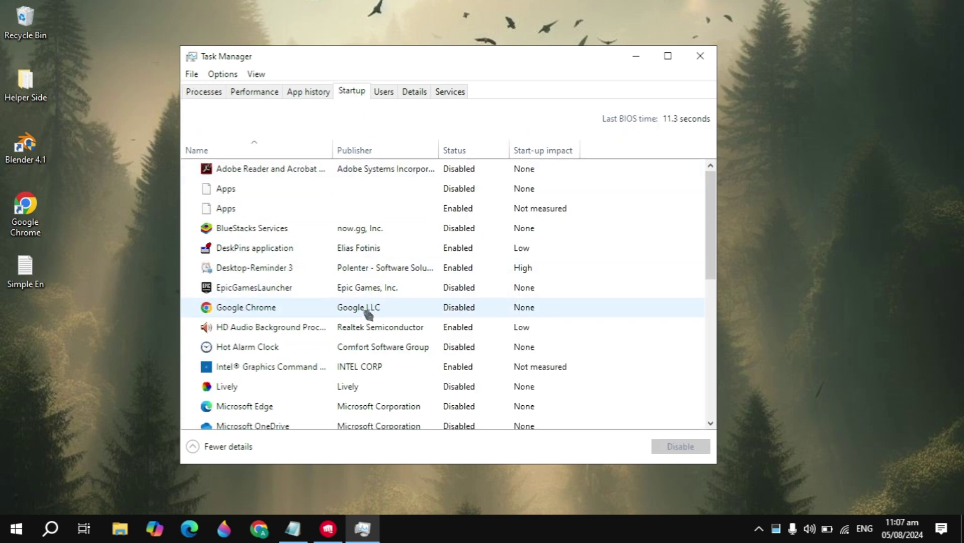
Review EpicGamesLauncher's startup actions but leave it disabled, close Task Manager, and bring up Windows search.
{"action": "scroll", "coordinate": [368, 313], "scroll_direction": "down", "scroll_amount": 2}
{"action": "scroll", "coordinate": [365, 312], "scroll_direction": "up", "scroll_amount": 2}
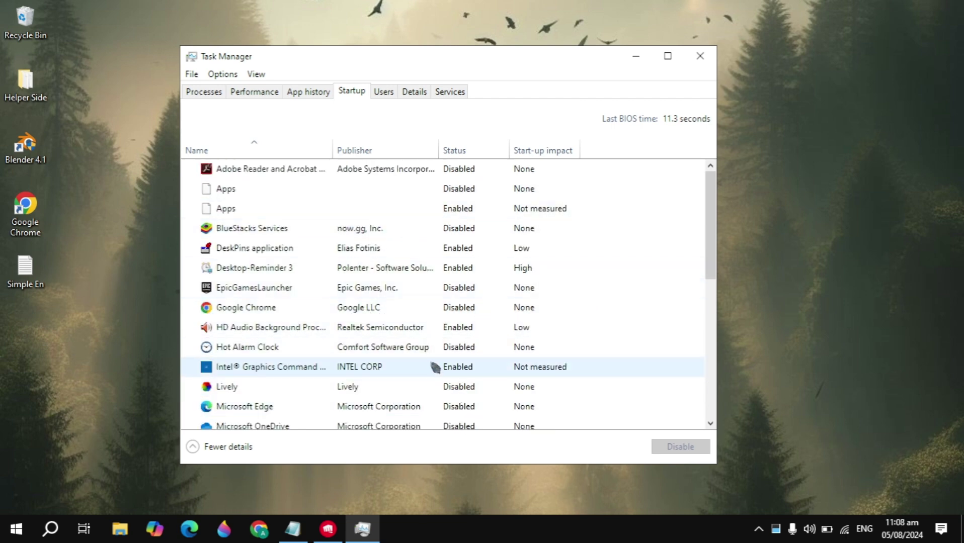
{"action": "left_click", "coordinate": [334, 296]}
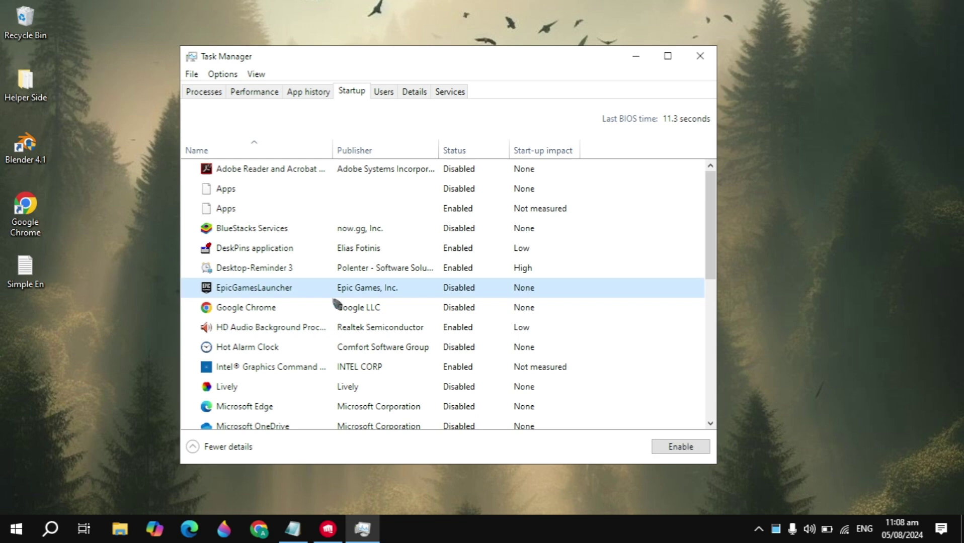
{"action": "right_click", "coordinate": [337, 304]}
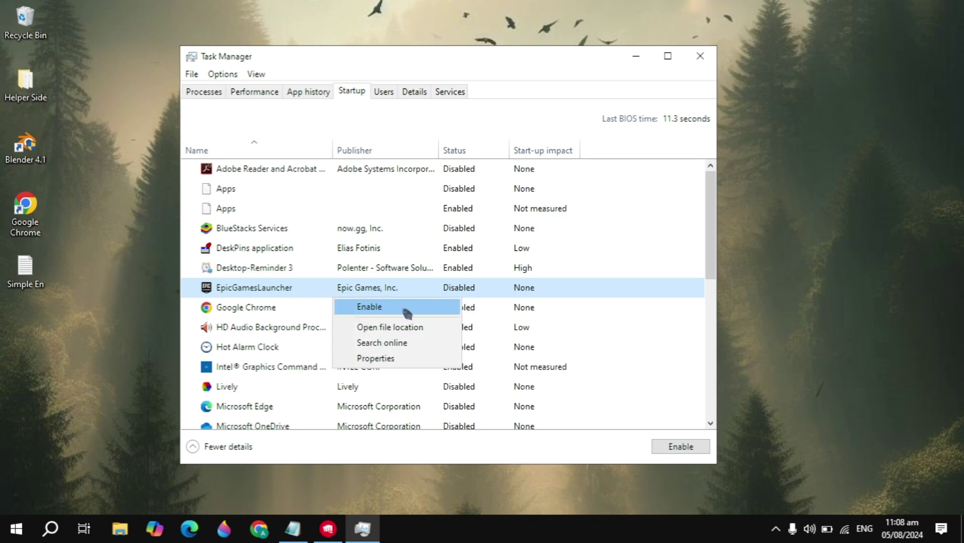
{"action": "left_click", "coordinate": [314, 298]}
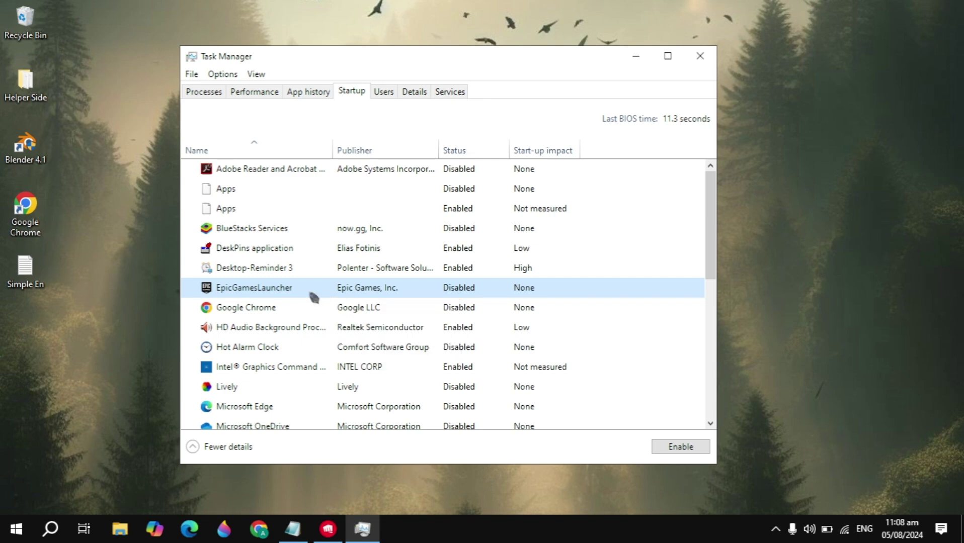
{"action": "left_click", "coordinate": [696, 61]}
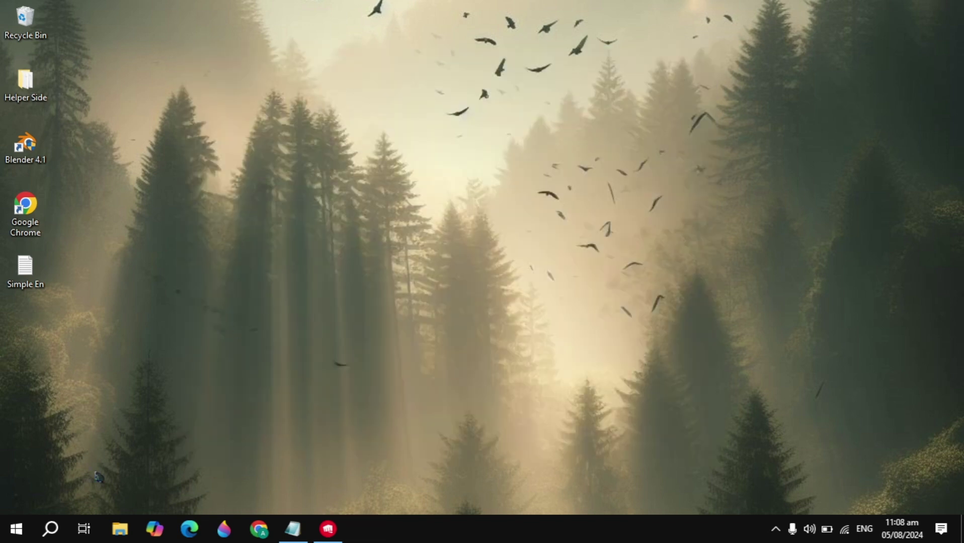
{"action": "left_click", "coordinate": [50, 538]}
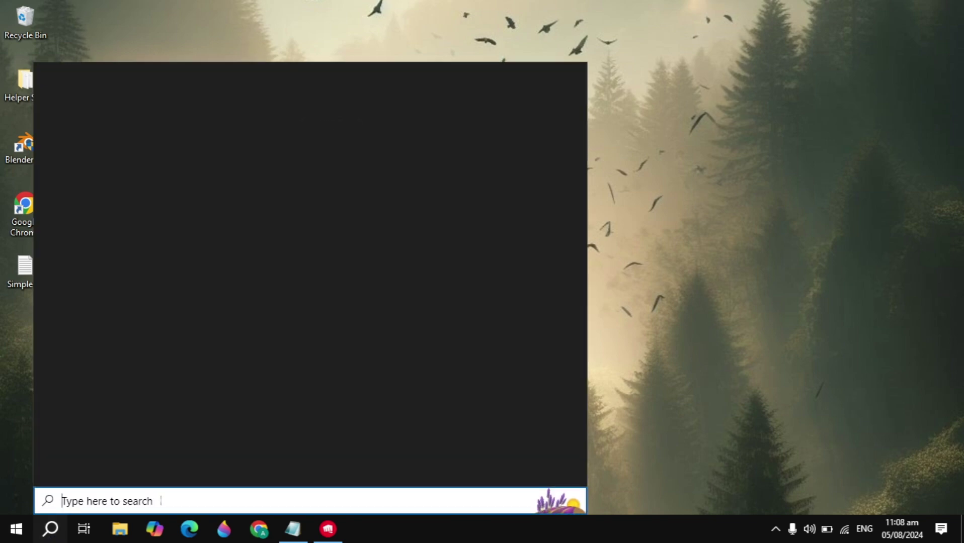
{"action": "type", "text": "devi"}
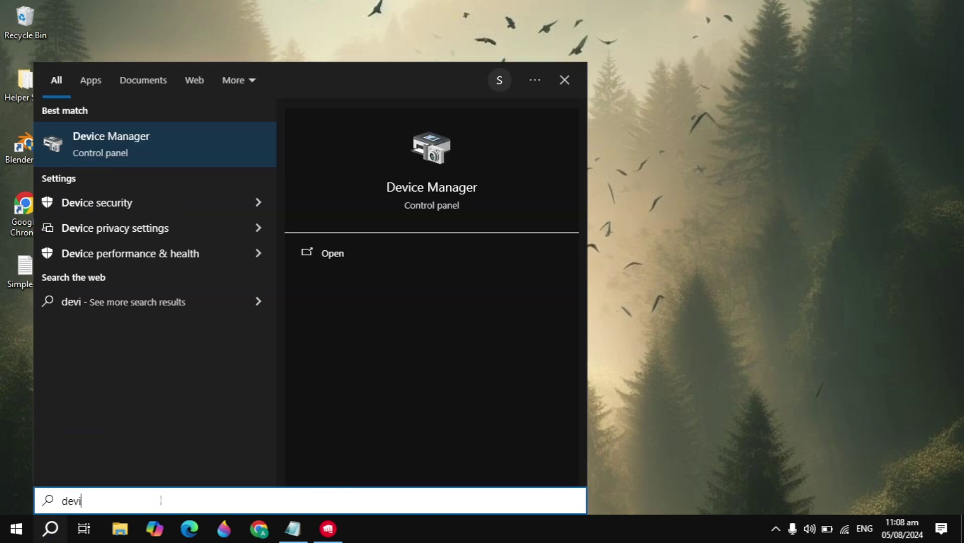
{"action": "key", "text": "Return"}
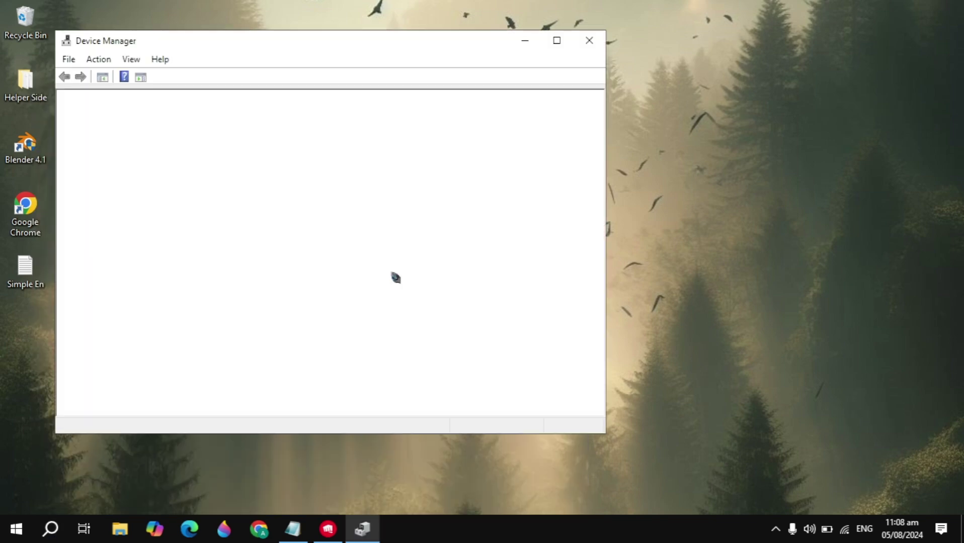
{"action": "left_click_drag", "start_coordinate": [378, 45], "coordinate": [482, 83]}
{"action": "left_click", "coordinate": [241, 240]}
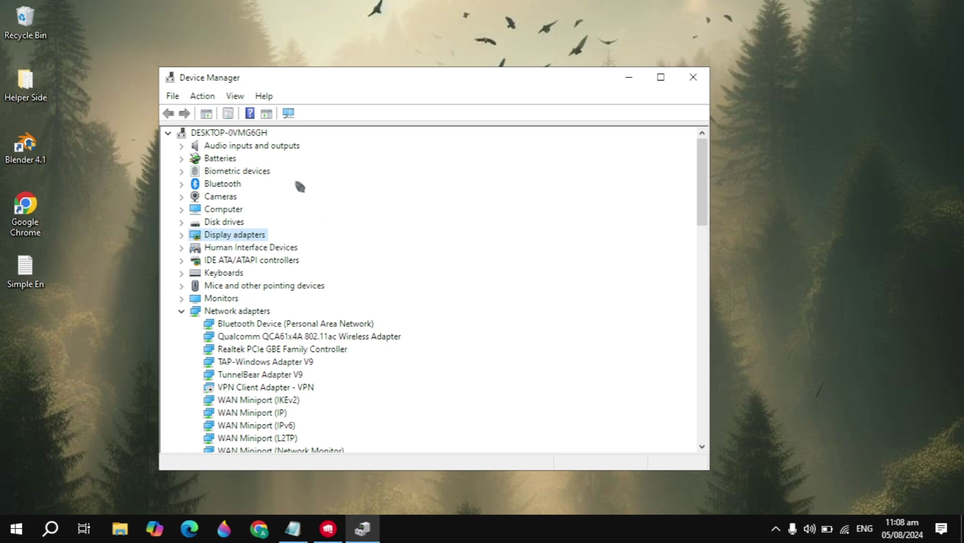
{"action": "left_click", "coordinate": [695, 78]}
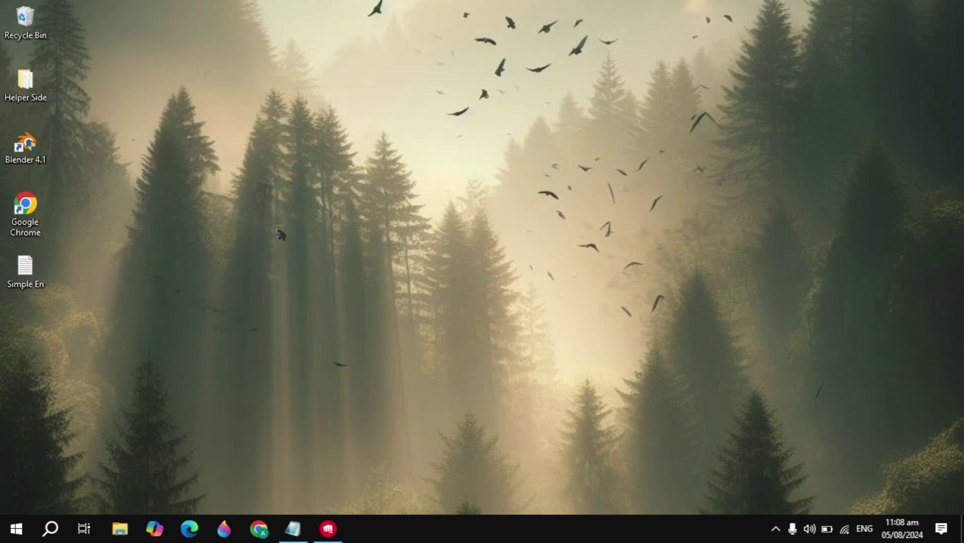
Search 'leag', go to the League of Legends shortcut's folder, and open its Properties.
{"action": "left_click", "coordinate": [49, 529]}
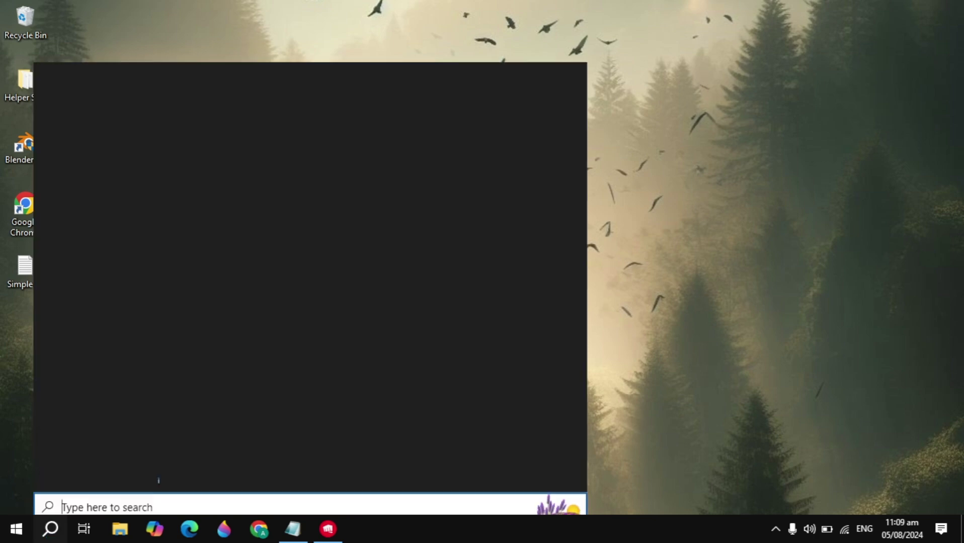
{"action": "type", "text": "leag"}
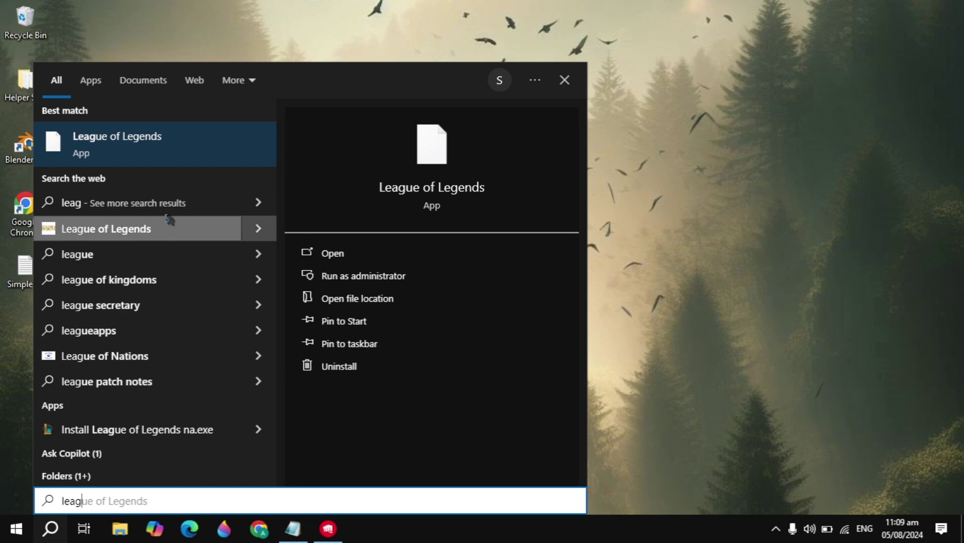
{"action": "left_click", "coordinate": [186, 153]}
{"action": "right_click", "coordinate": [186, 152]}
{"action": "left_click", "coordinate": [243, 183]}
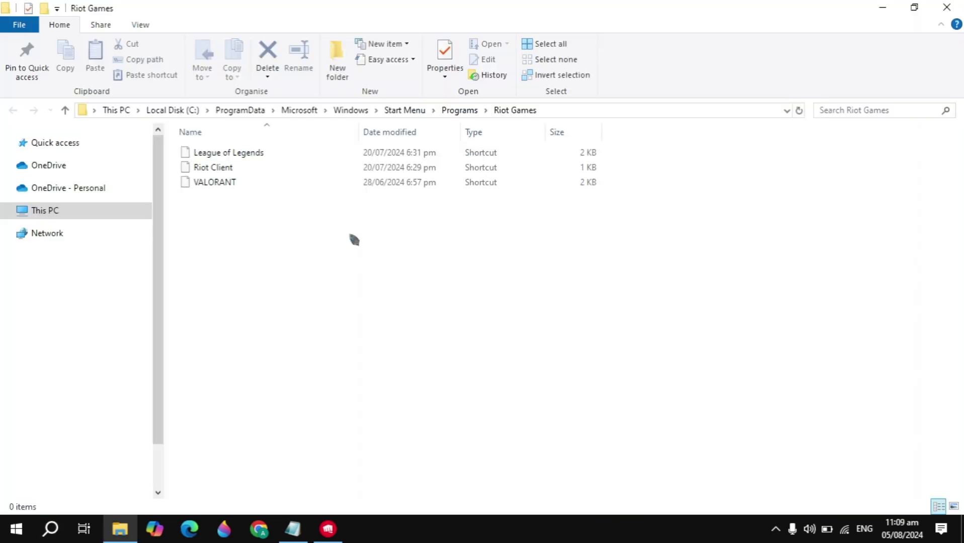
{"action": "right_click", "coordinate": [221, 154]}
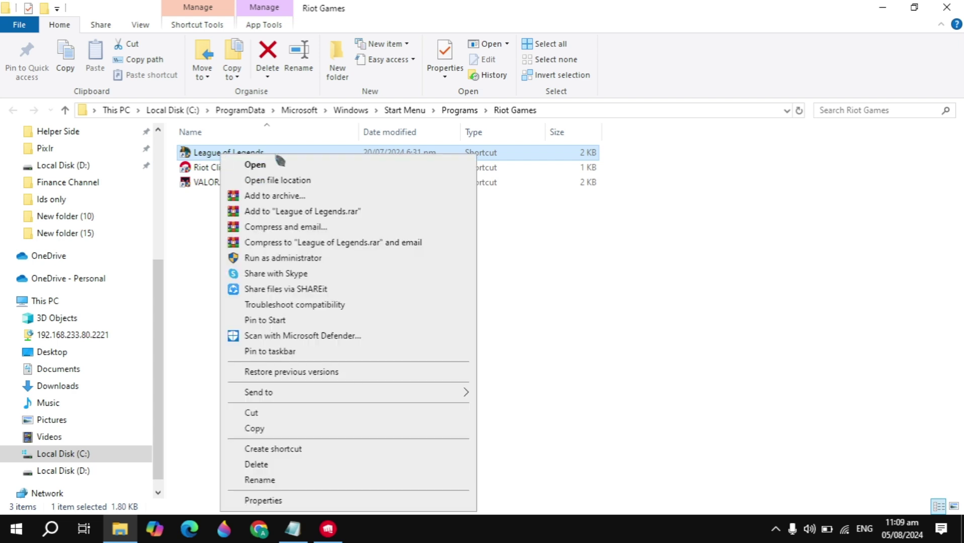
{"action": "left_click", "coordinate": [290, 504]}
{"action": "key", "text": "Escape"}
On the shortcut's Compatibility tab choose Windows 8 with Run as administrator, then Apply and OK.
{"action": "left_click", "coordinate": [881, 7]}
{"action": "left_click_drag", "start_coordinate": [390, 132], "coordinate": [492, 91]}
{"action": "left_click", "coordinate": [542, 128]}
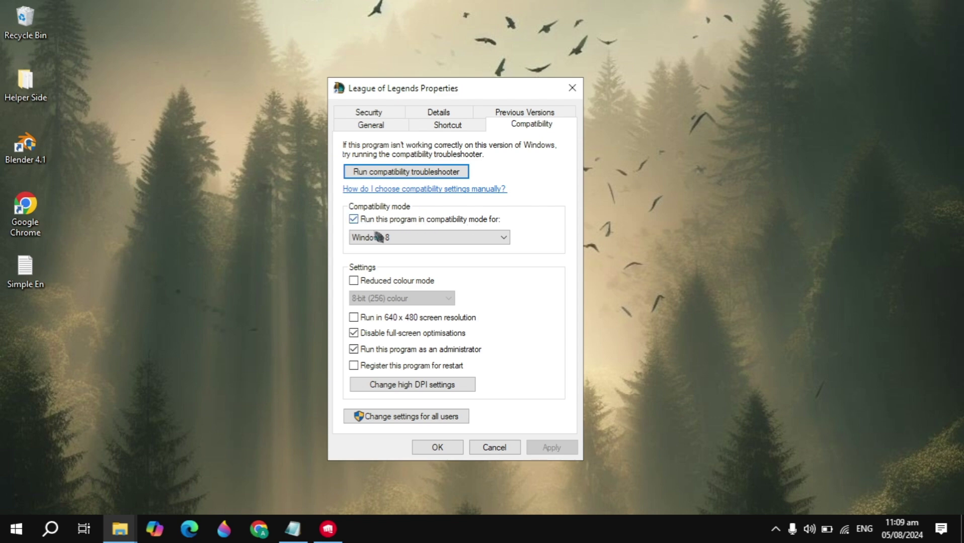
{"action": "left_click", "coordinate": [397, 241]}
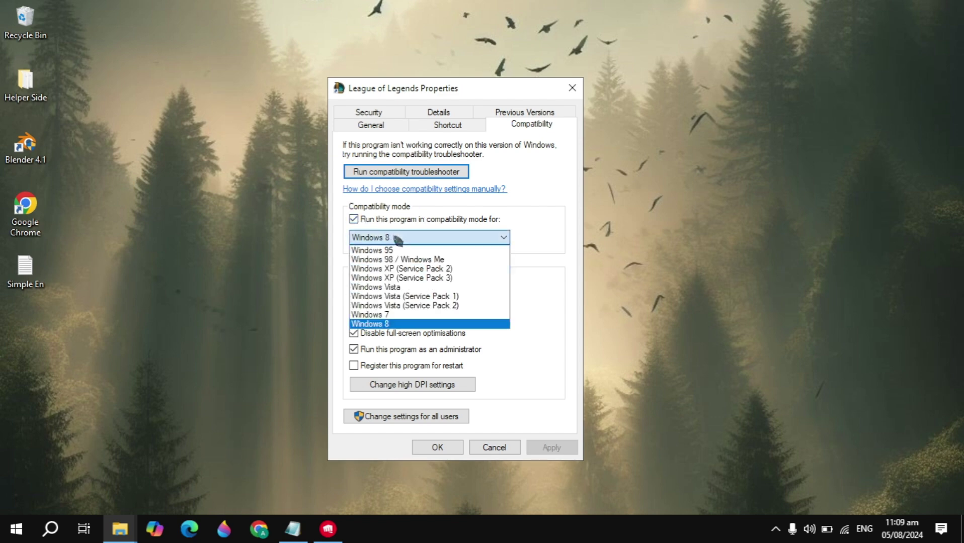
{"action": "left_click", "coordinate": [410, 329]}
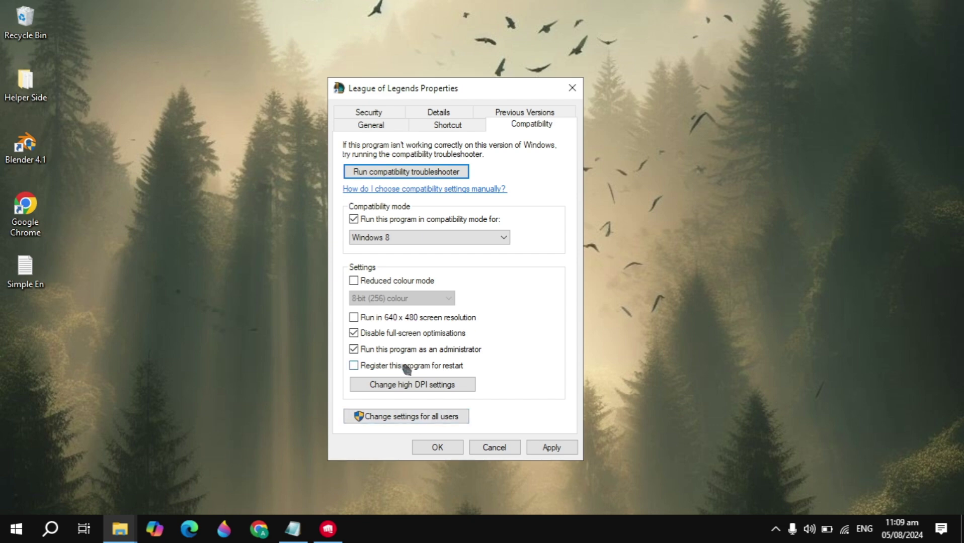
{"action": "left_click", "coordinate": [551, 449]}
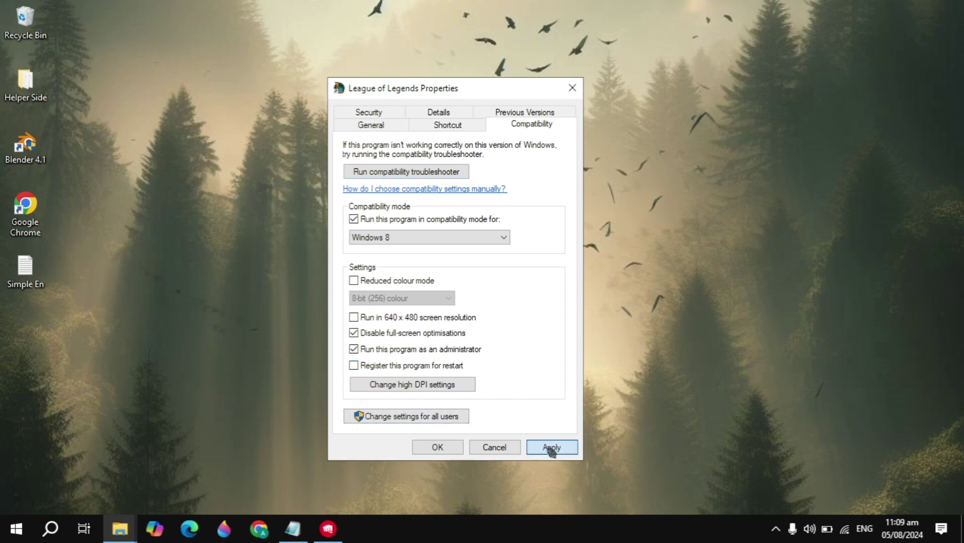
{"action": "left_click", "coordinate": [436, 447]}
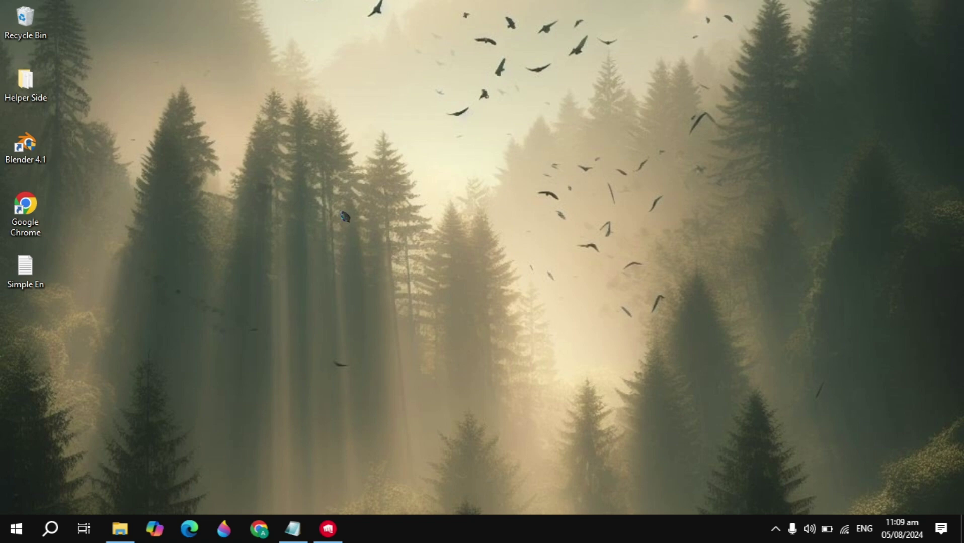
{"action": "left_click", "coordinate": [50, 532]}
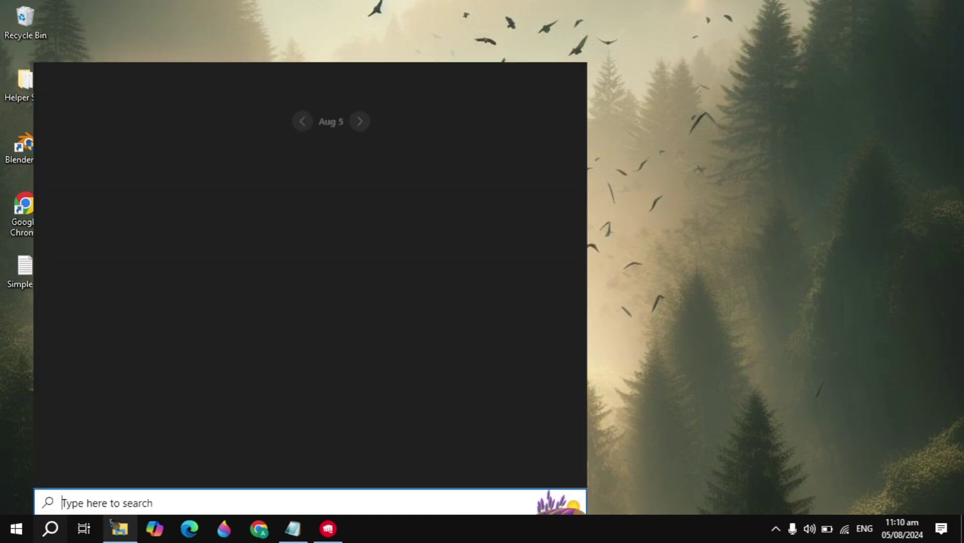
{"action": "type", "text": "up"}
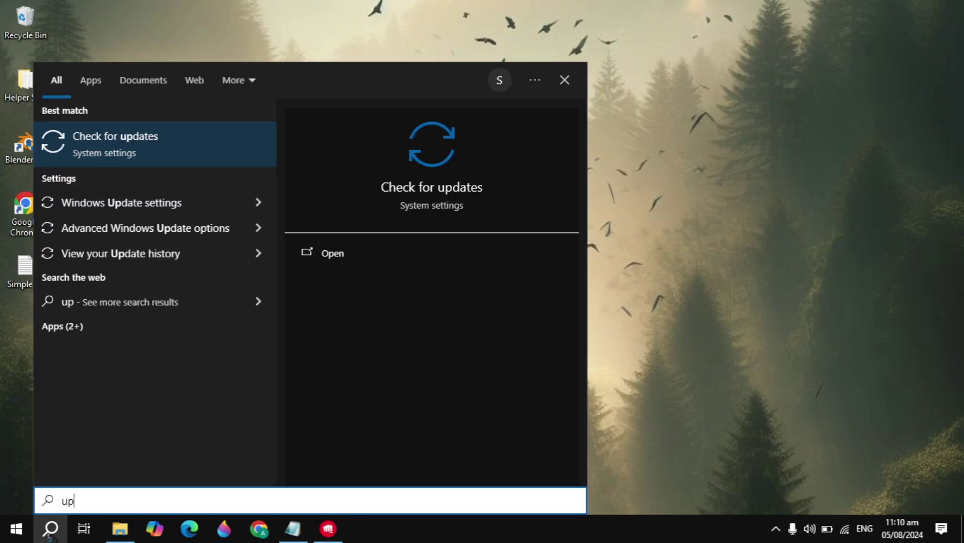
{"action": "key", "text": "Return"}
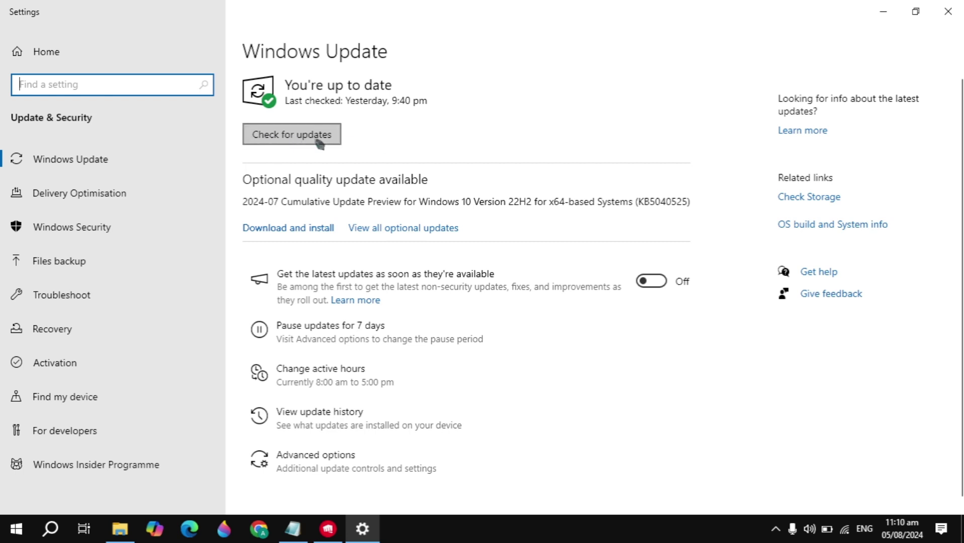
{"action": "left_click", "coordinate": [948, 11]}
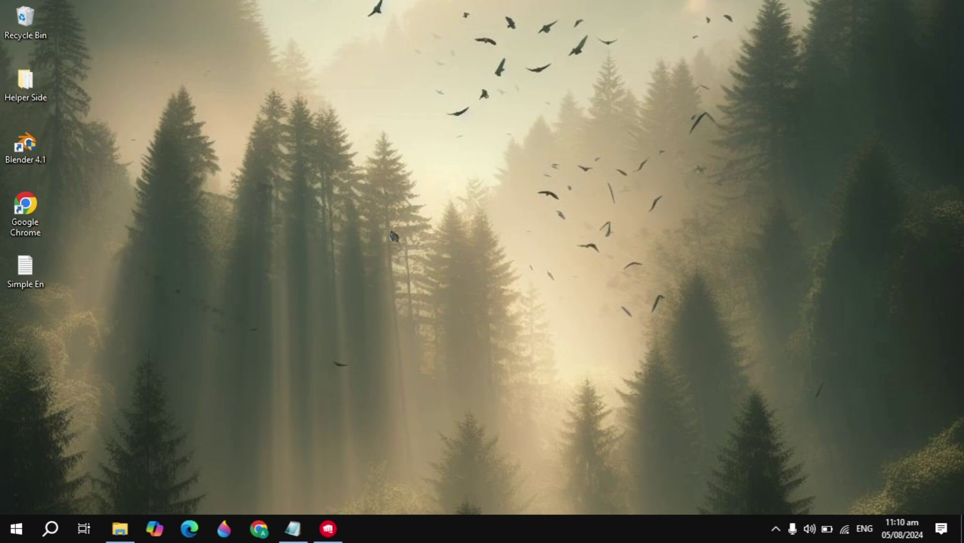
Search 'gra' and open the Graphics settings page in Windows Settings.
{"action": "left_click", "coordinate": [51, 529]}
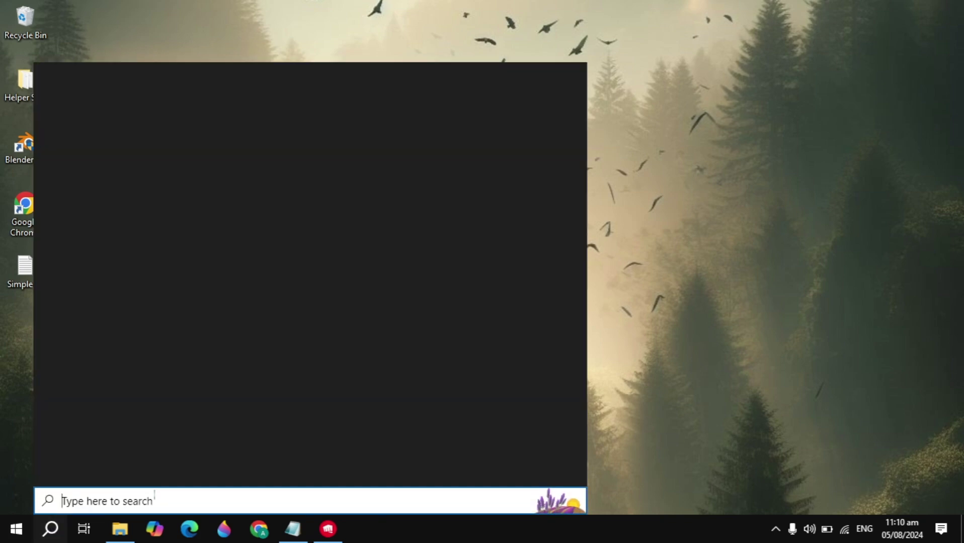
{"action": "type", "text": "gra"}
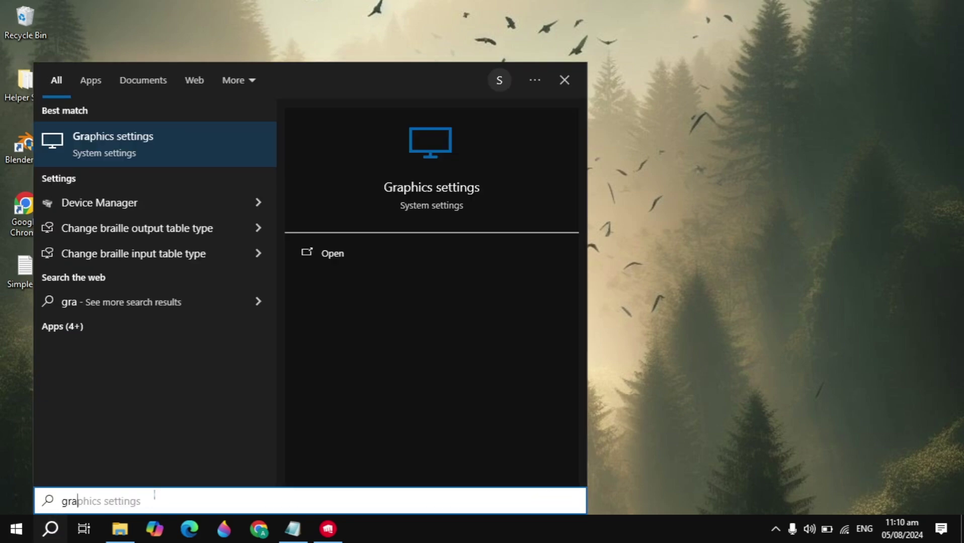
{"action": "left_click", "coordinate": [189, 146]}
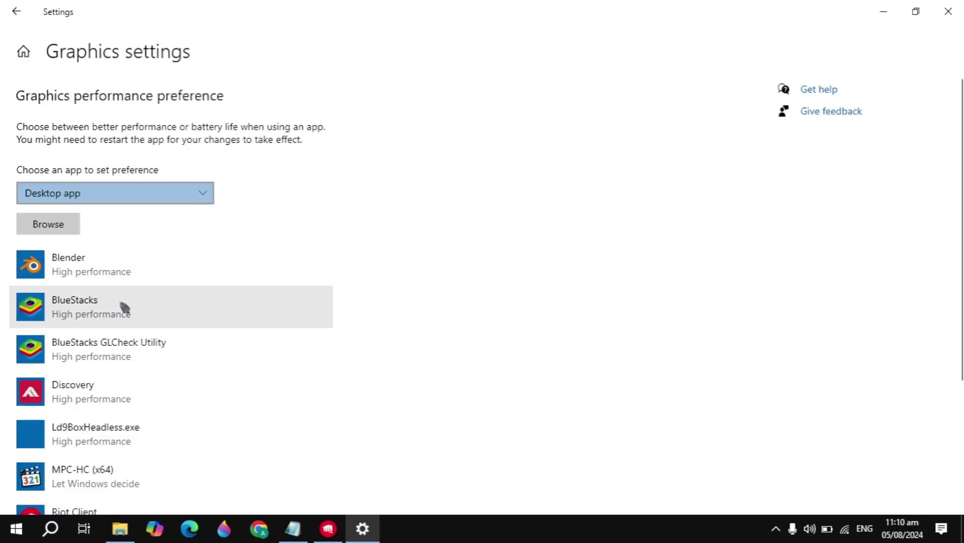
{"action": "scroll", "coordinate": [124, 309], "scroll_direction": "down", "scroll_amount": 4}
{"action": "scroll", "coordinate": [125, 308], "scroll_direction": "up", "scroll_amount": 5}
{"action": "scroll", "coordinate": [125, 308], "scroll_direction": "down", "scroll_amount": 1}
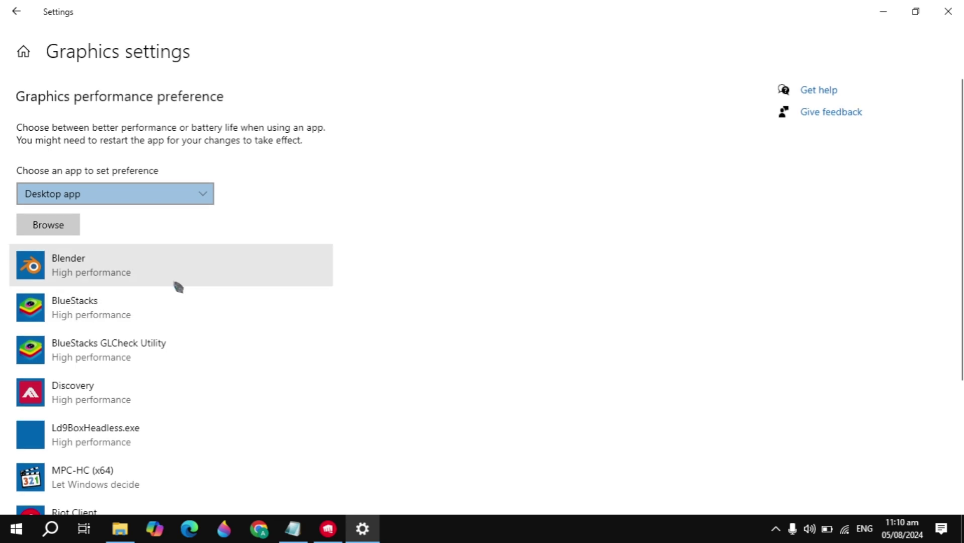
Inspect Blender's graphics preference options and the Browse file picker without changing anything.
{"action": "left_click", "coordinate": [177, 285]}
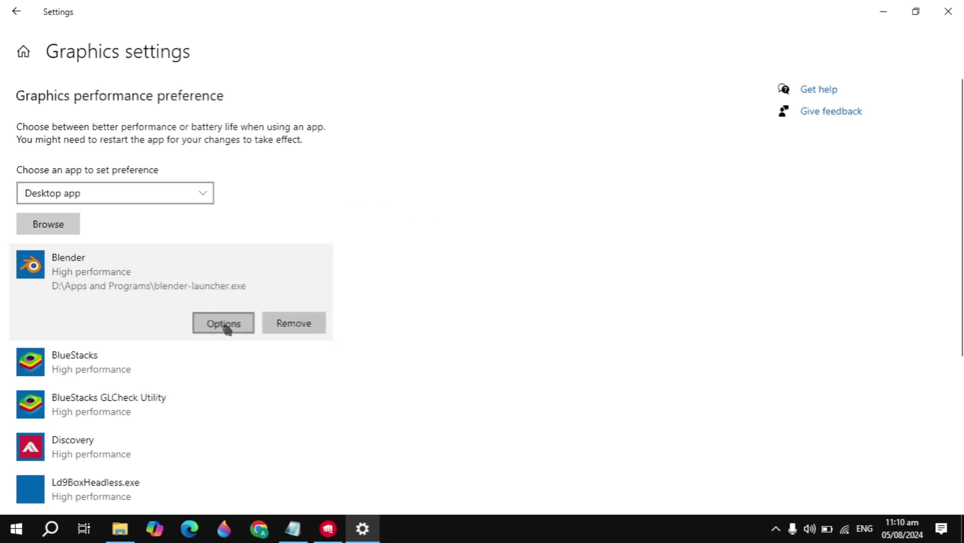
{"action": "left_click", "coordinate": [224, 325]}
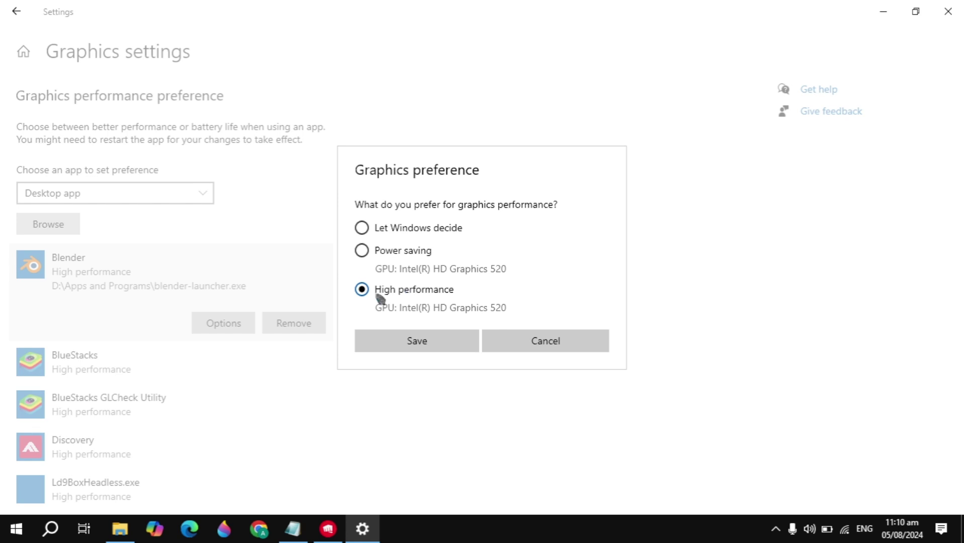
{"action": "left_click", "coordinate": [543, 340]}
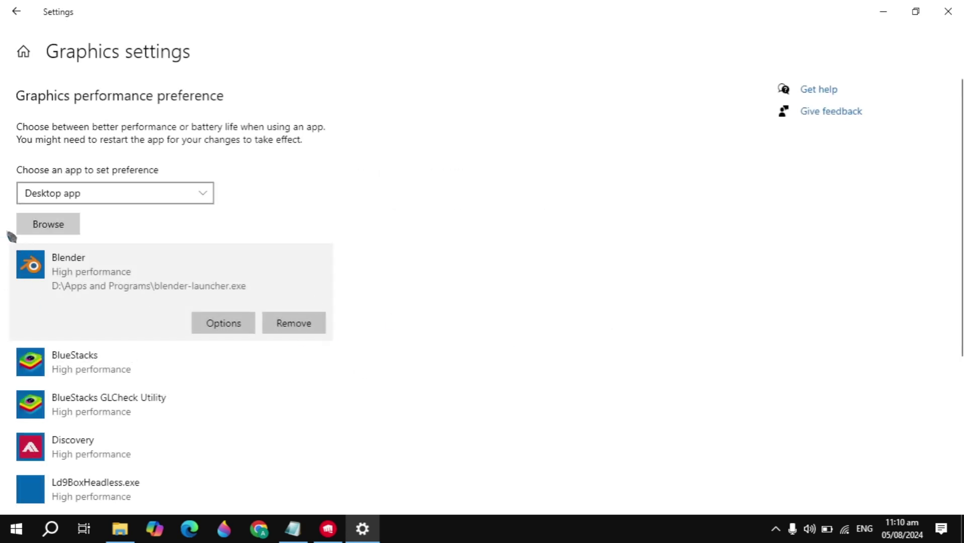
{"action": "left_click", "coordinate": [43, 225]}
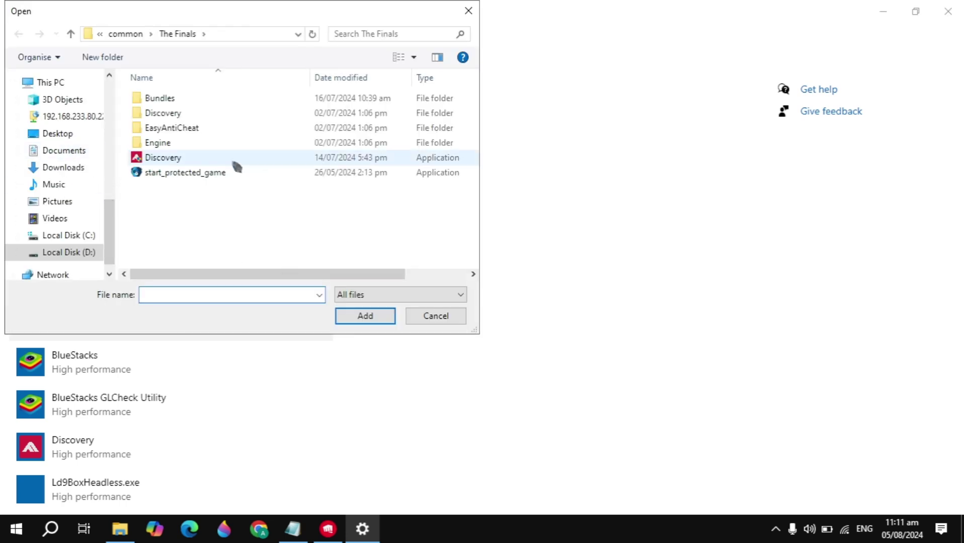
{"action": "left_click", "coordinate": [469, 11]}
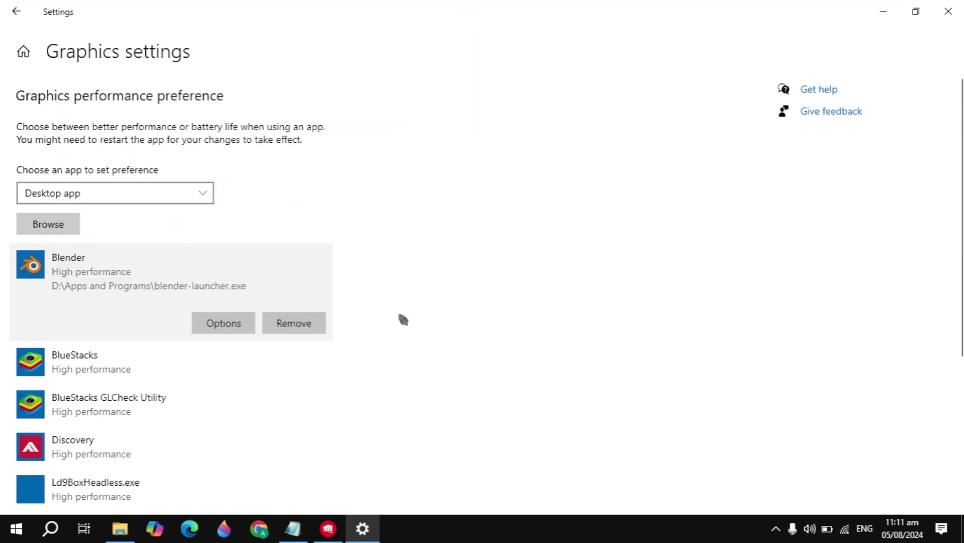
Search 'lea' and open the folder containing the League of Legends shortcut.
{"action": "left_click", "coordinate": [51, 530]}
{"action": "type", "text": "lea"}
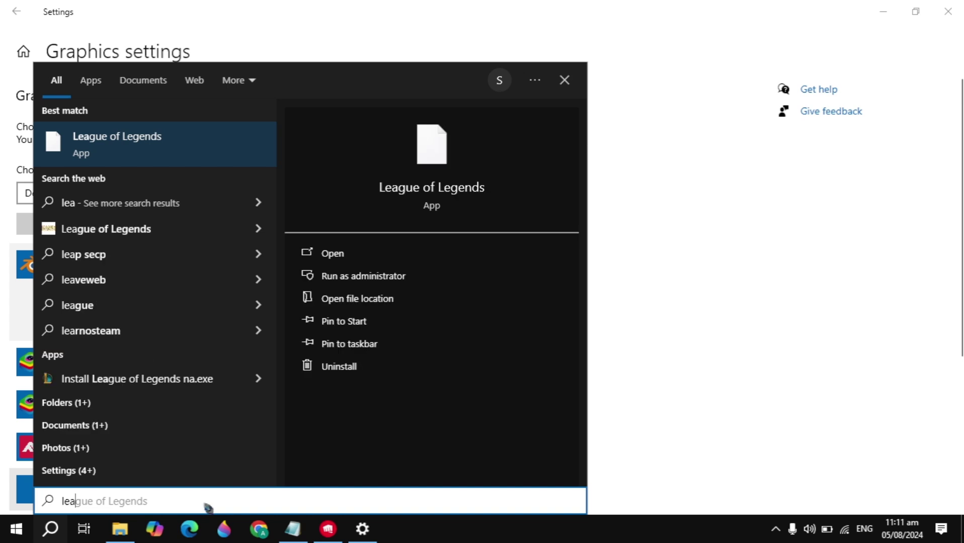
{"action": "right_click", "coordinate": [188, 153]}
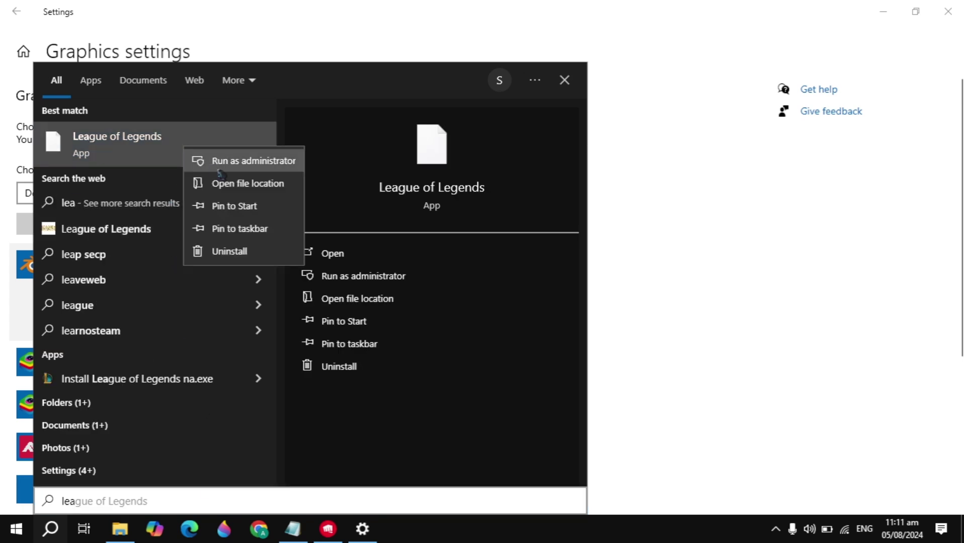
{"action": "left_click", "coordinate": [242, 183]}
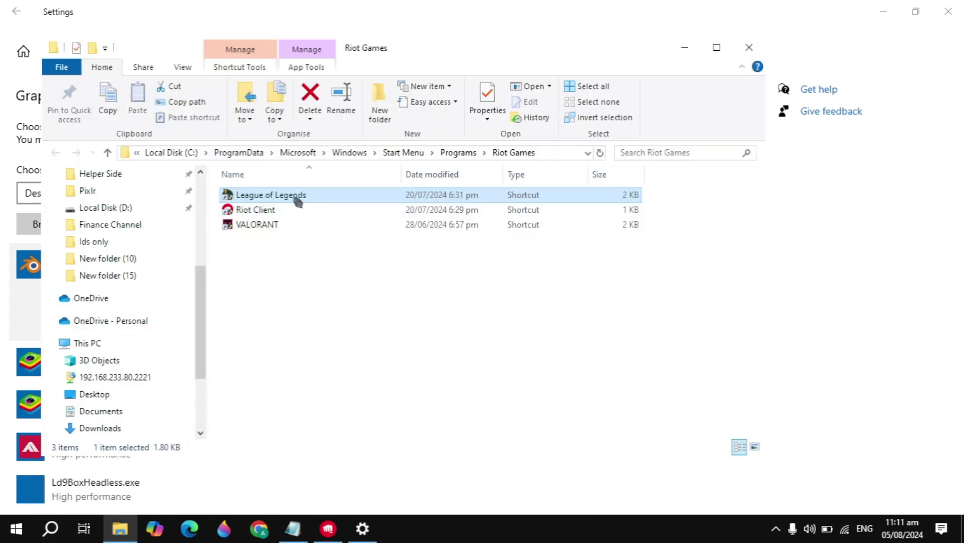
Copy the Riot Games folder path from the address bar and minimise Explorer.
{"action": "left_click", "coordinate": [555, 157]}
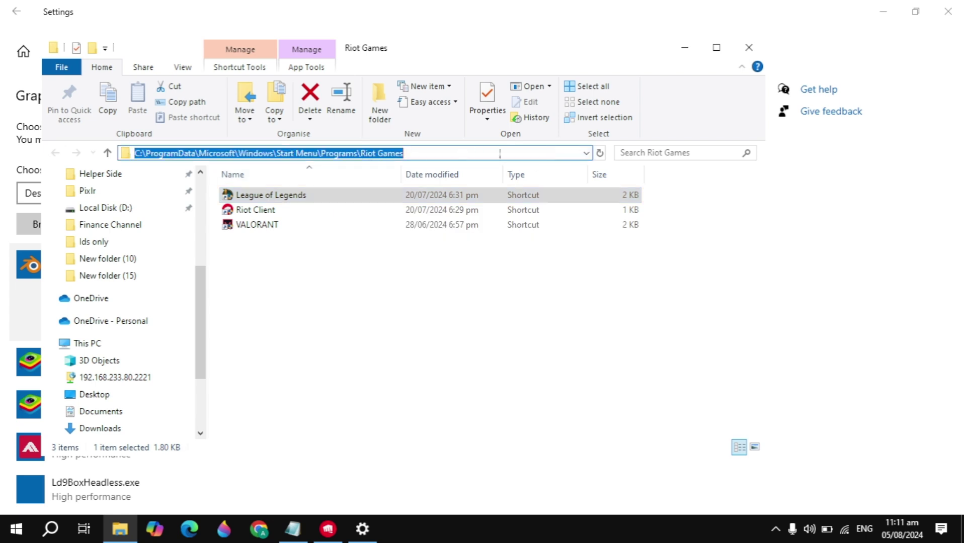
{"action": "right_click", "coordinate": [440, 153]}
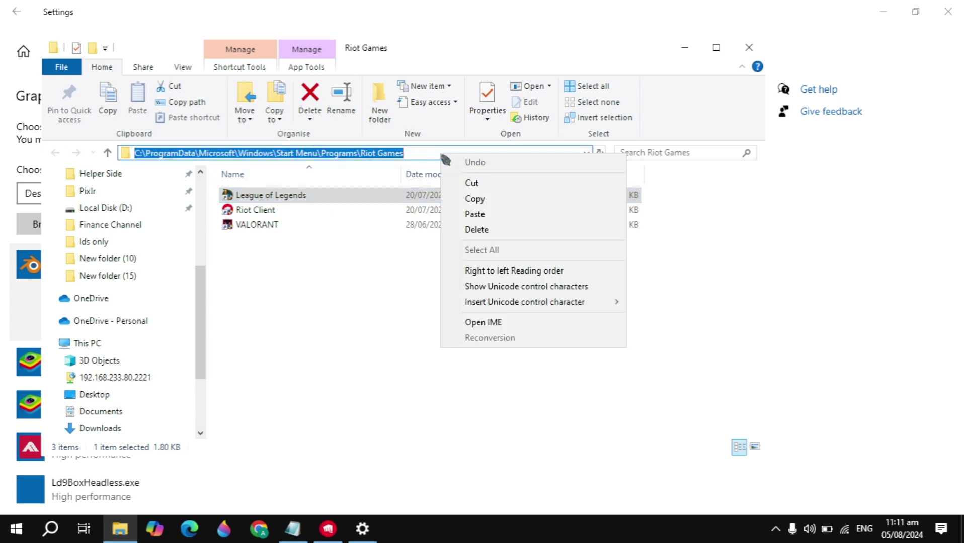
{"action": "left_click", "coordinate": [475, 199]}
{"action": "left_click", "coordinate": [680, 51]}
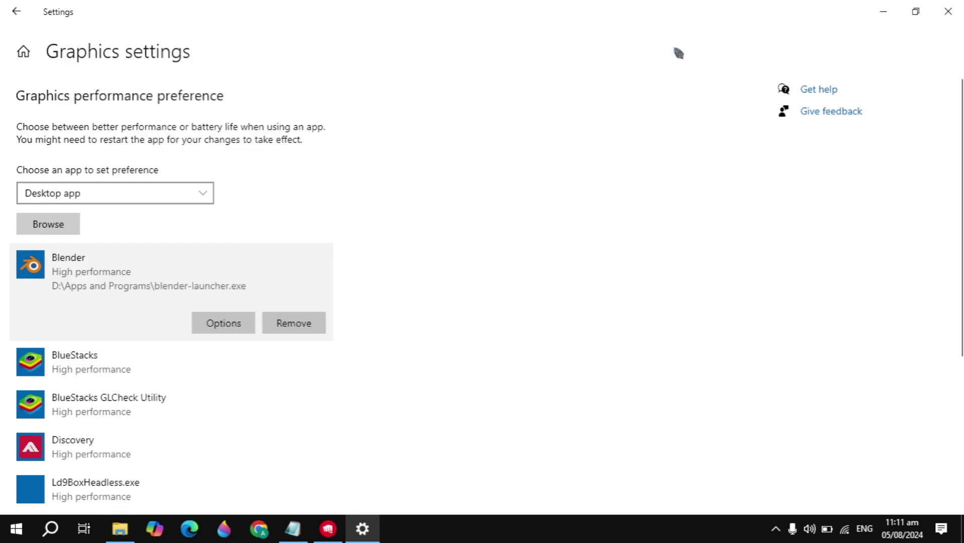
Browse to the pasted Riot Games path and add the League of Legends shortcut to the graphics list.
{"action": "left_click", "coordinate": [55, 225]}
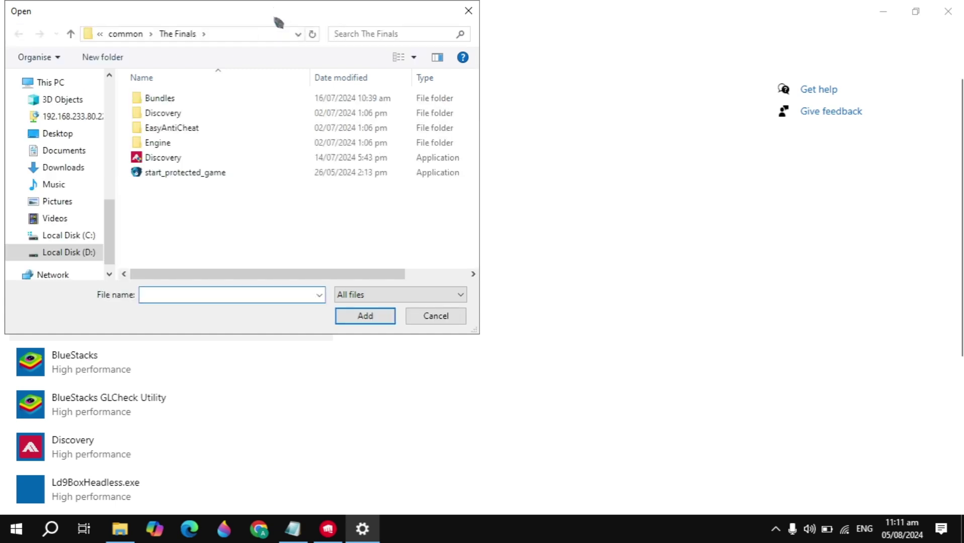
{"action": "left_click", "coordinate": [209, 39]}
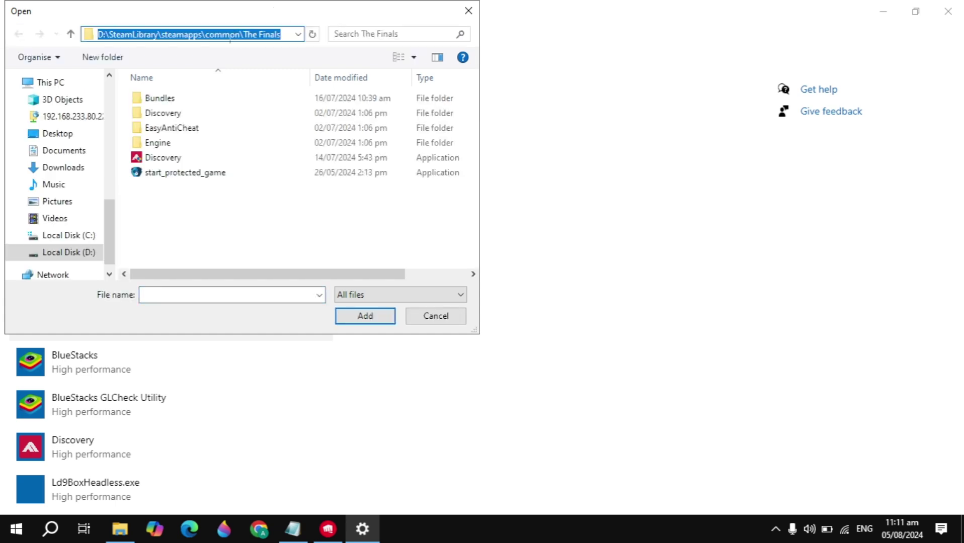
{"action": "key", "text": "ctrl+v"}
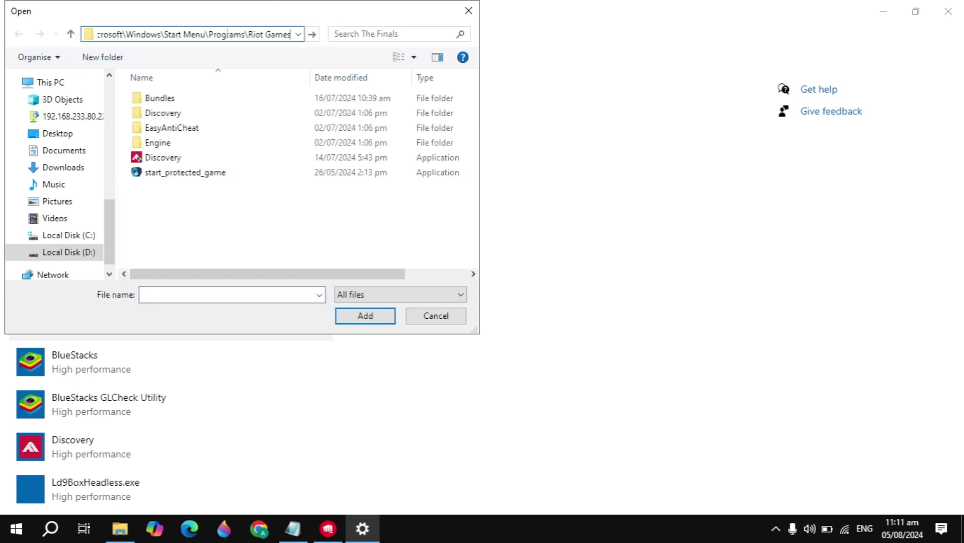
{"action": "key", "text": "Return"}
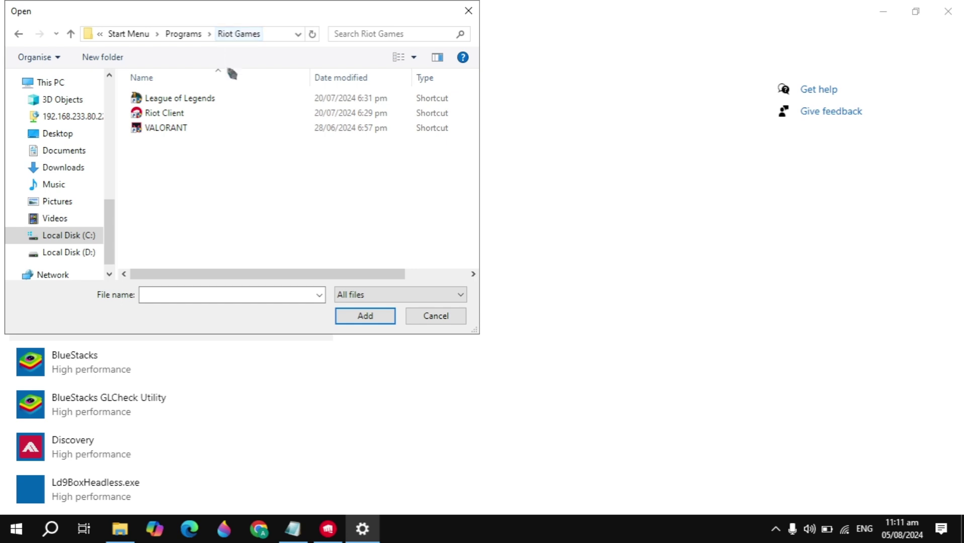
{"action": "left_click", "coordinate": [232, 98]}
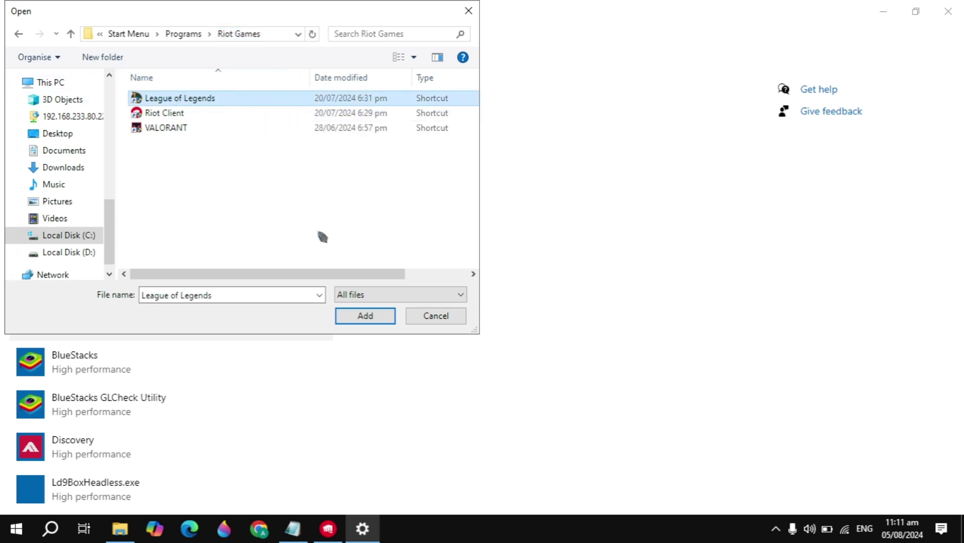
{"action": "left_click", "coordinate": [356, 318]}
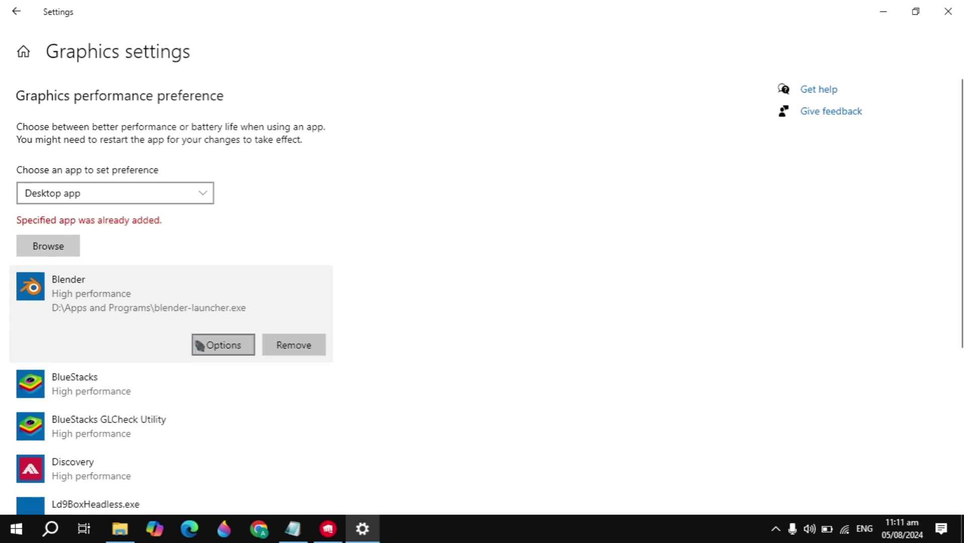
{"action": "scroll", "coordinate": [197, 345], "scroll_direction": "down", "scroll_amount": 5}
Close Settings, verify Riot Client's shortcut shows Windows 8 compatibility as administrator, then close its properties and folder.
{"action": "left_click", "coordinate": [198, 345]}
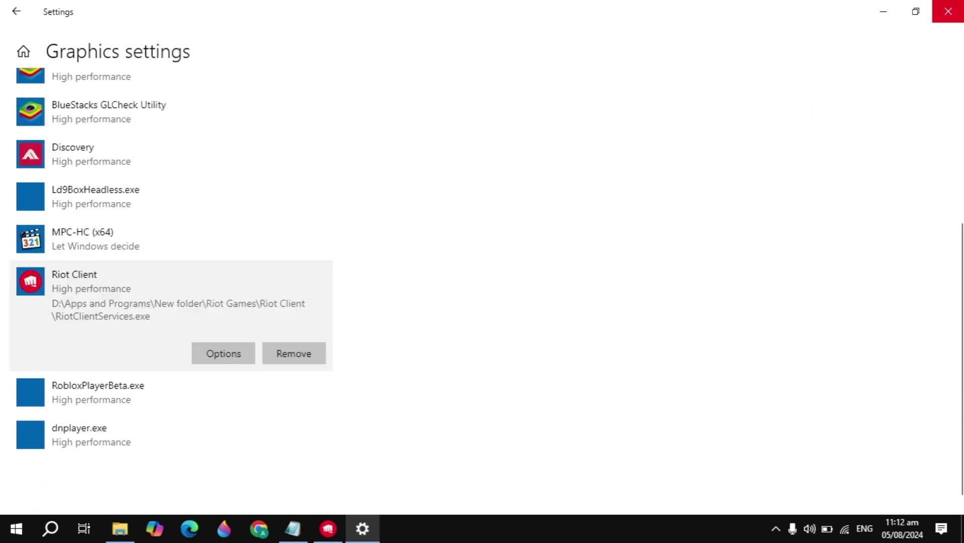
{"action": "left_click", "coordinate": [948, 11]}
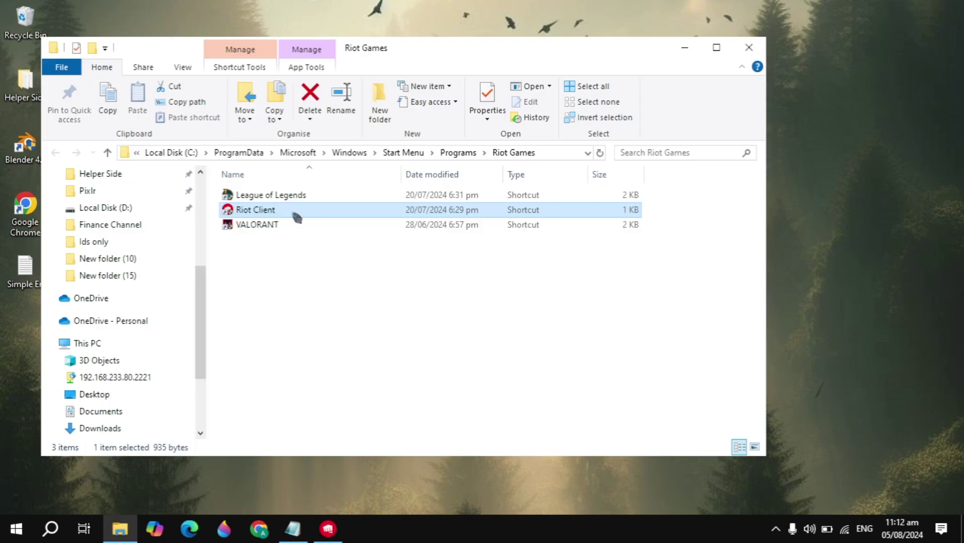
{"action": "right_click", "coordinate": [293, 211]}
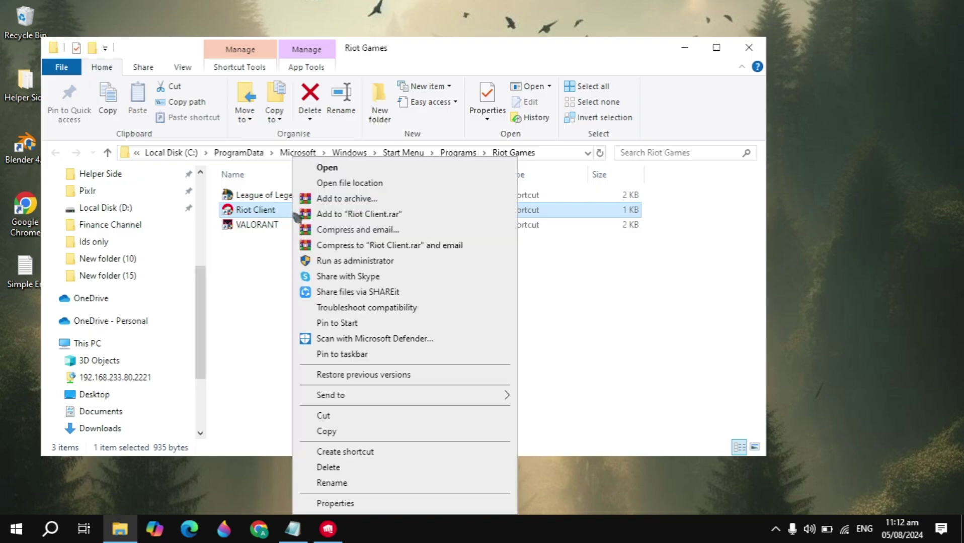
{"action": "left_click", "coordinate": [352, 504]}
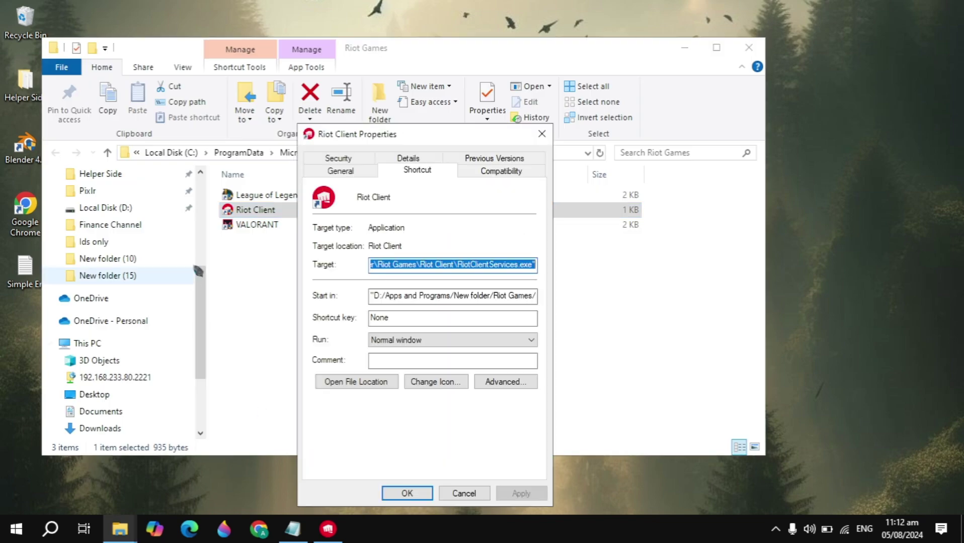
{"action": "left_click", "coordinate": [499, 171]}
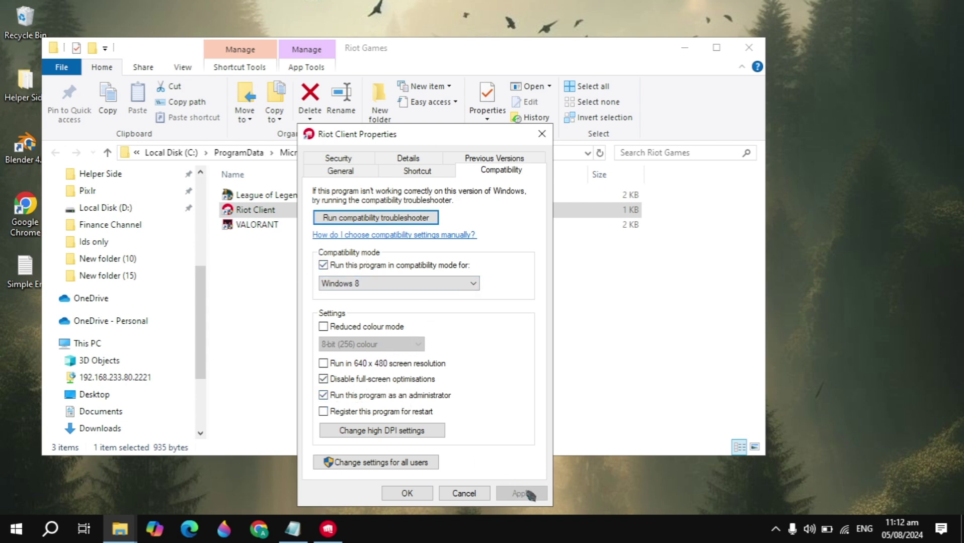
{"action": "left_click", "coordinate": [542, 134]}
{"action": "left_click", "coordinate": [748, 53]}
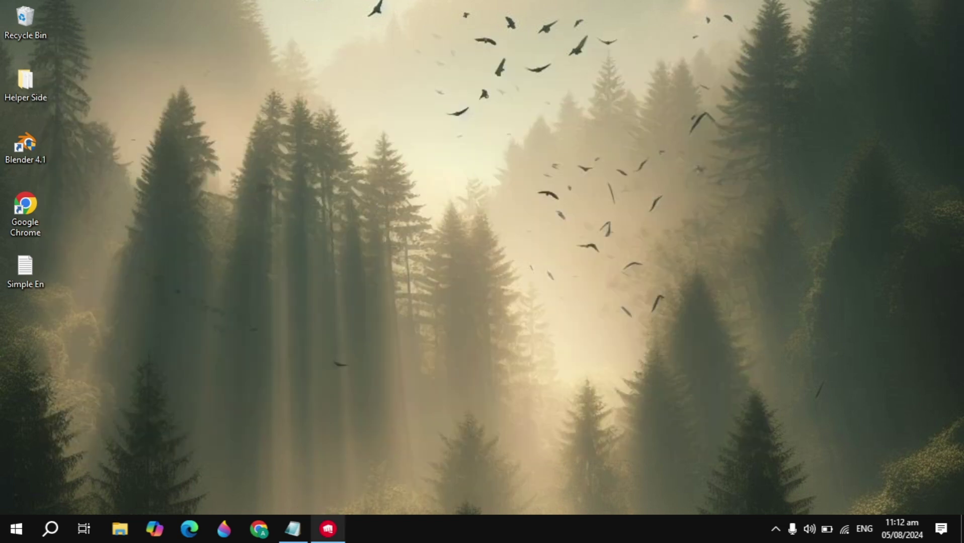
Restore the Riot Client sign-in window from its taskbar icon.
{"action": "left_click", "coordinate": [328, 529]}
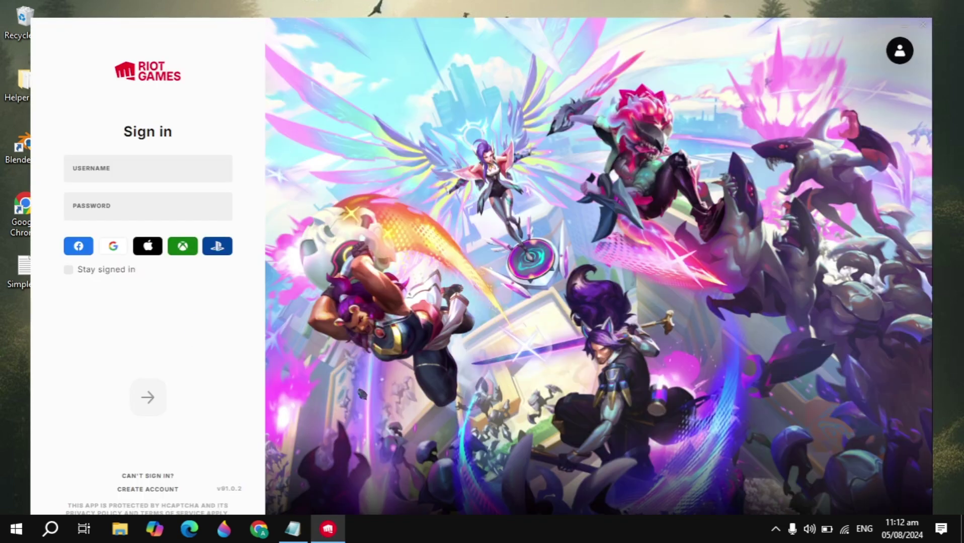